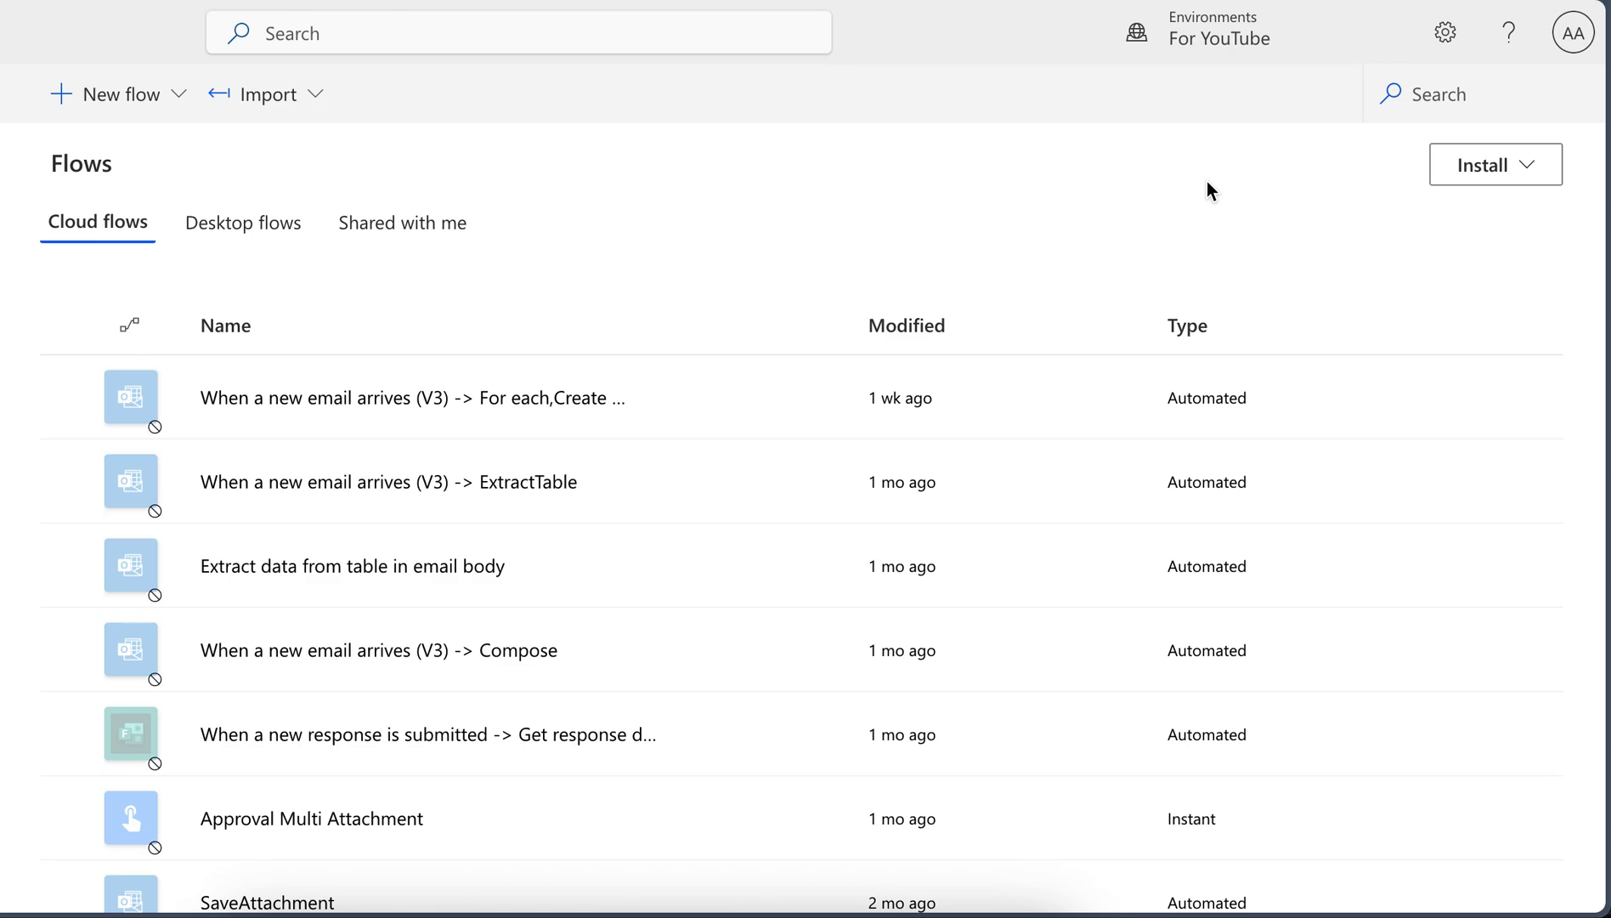
- Start the manually triggered instant cloud flow 'Send Email With Attachment'
{"action": "left_click", "coordinate": [170, 93]}
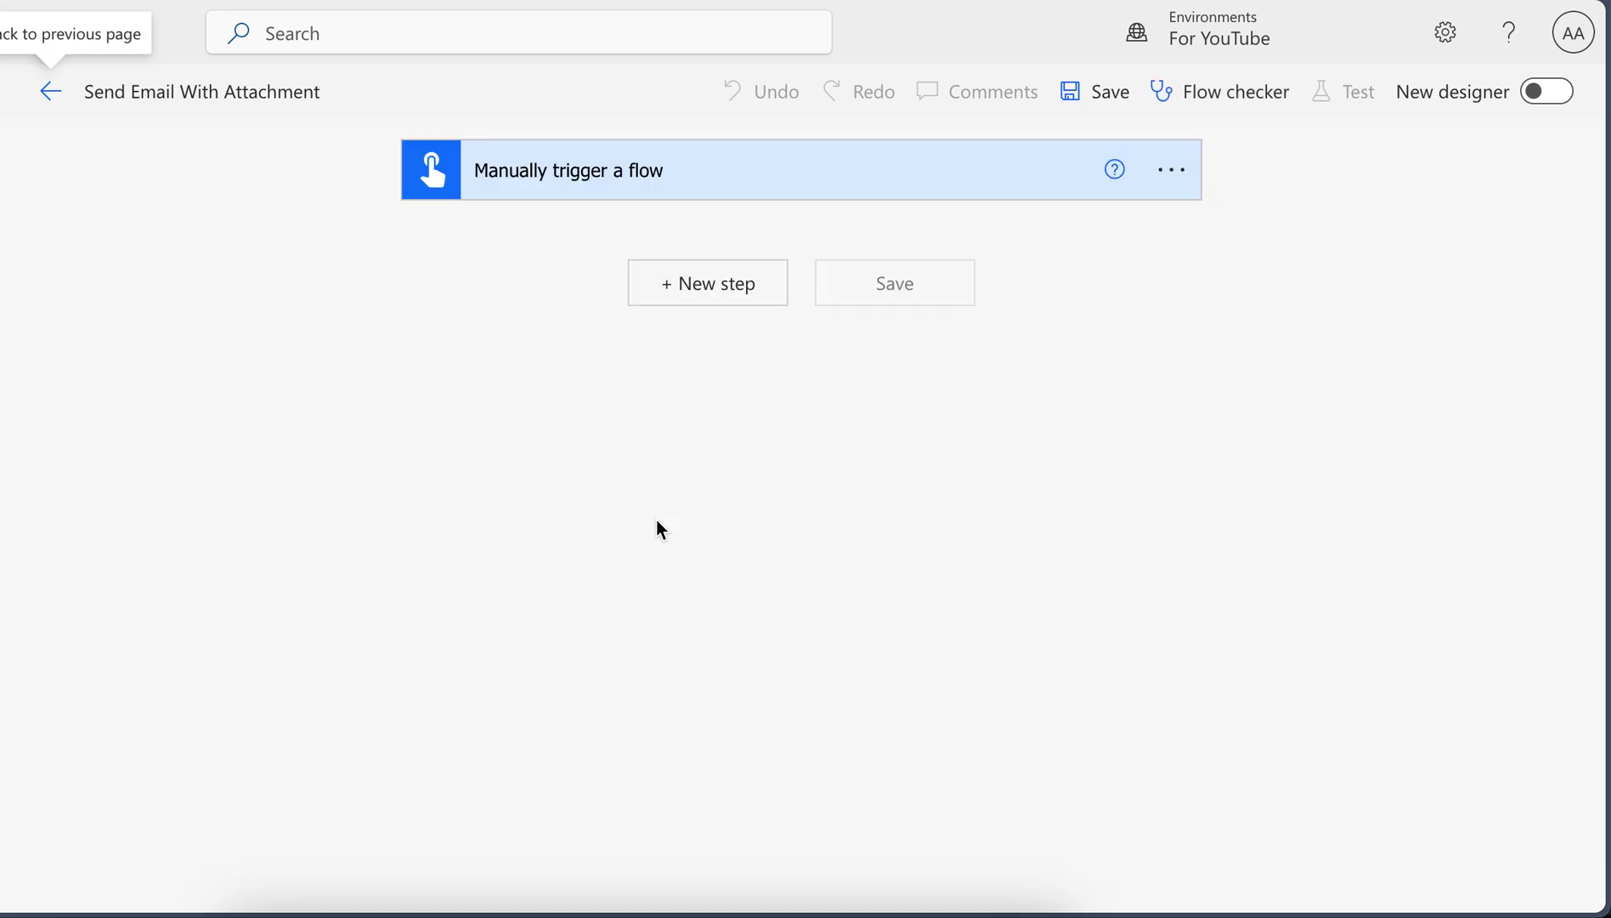
- Add the SharePoint 'Get file content' action after the manual trigger
{"action": "left_click", "coordinate": [738, 286]}
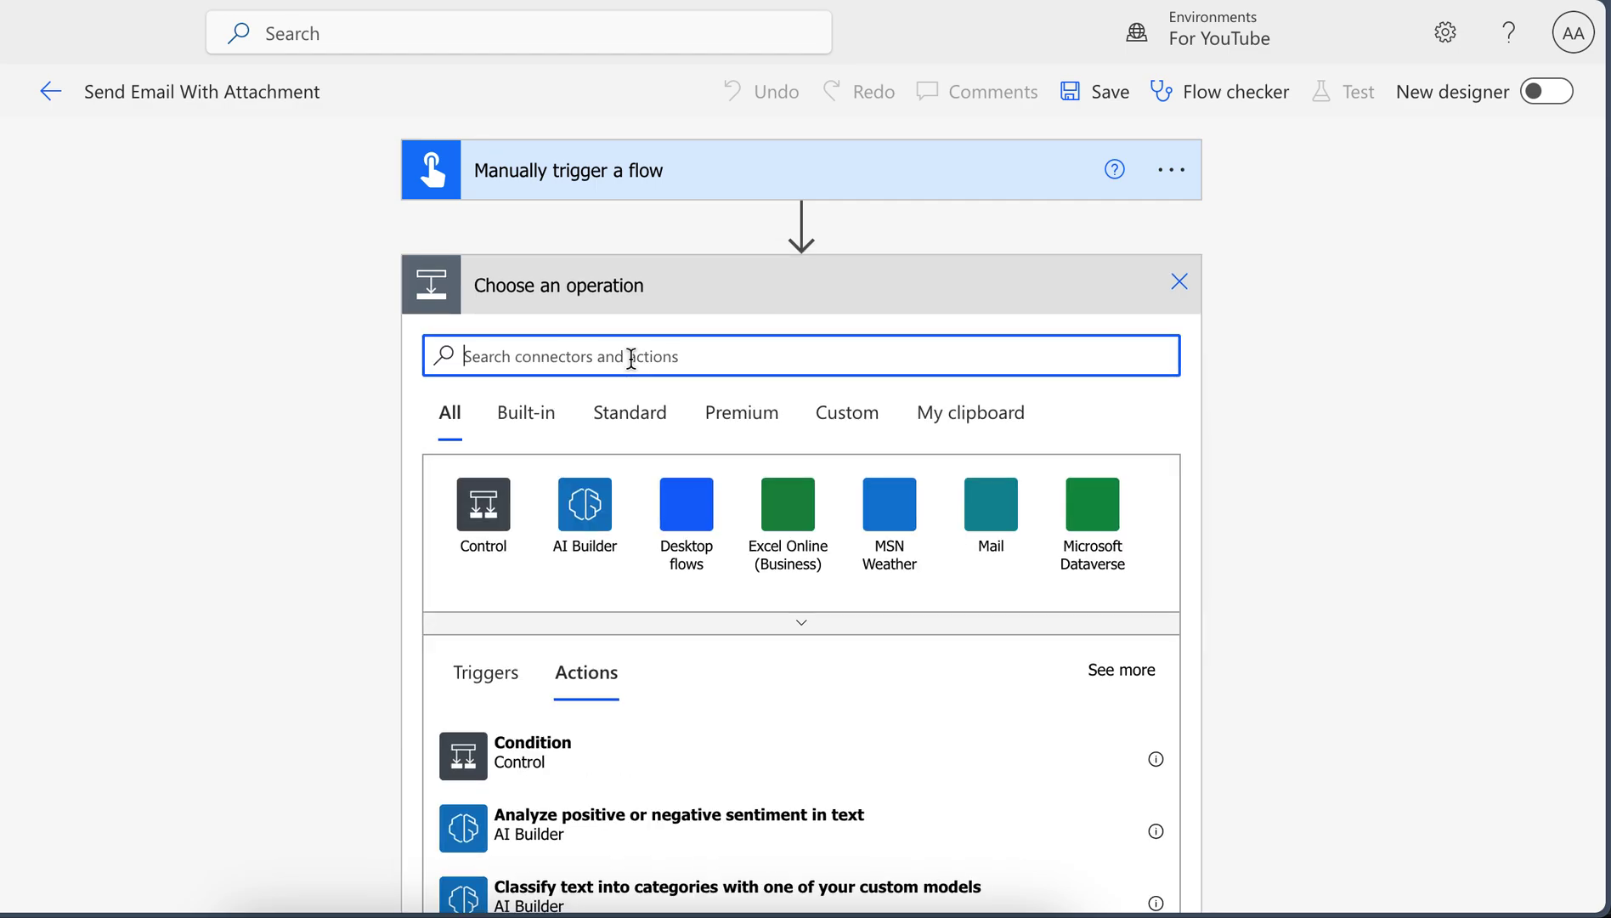
{"action": "type", "text": "get file content"}
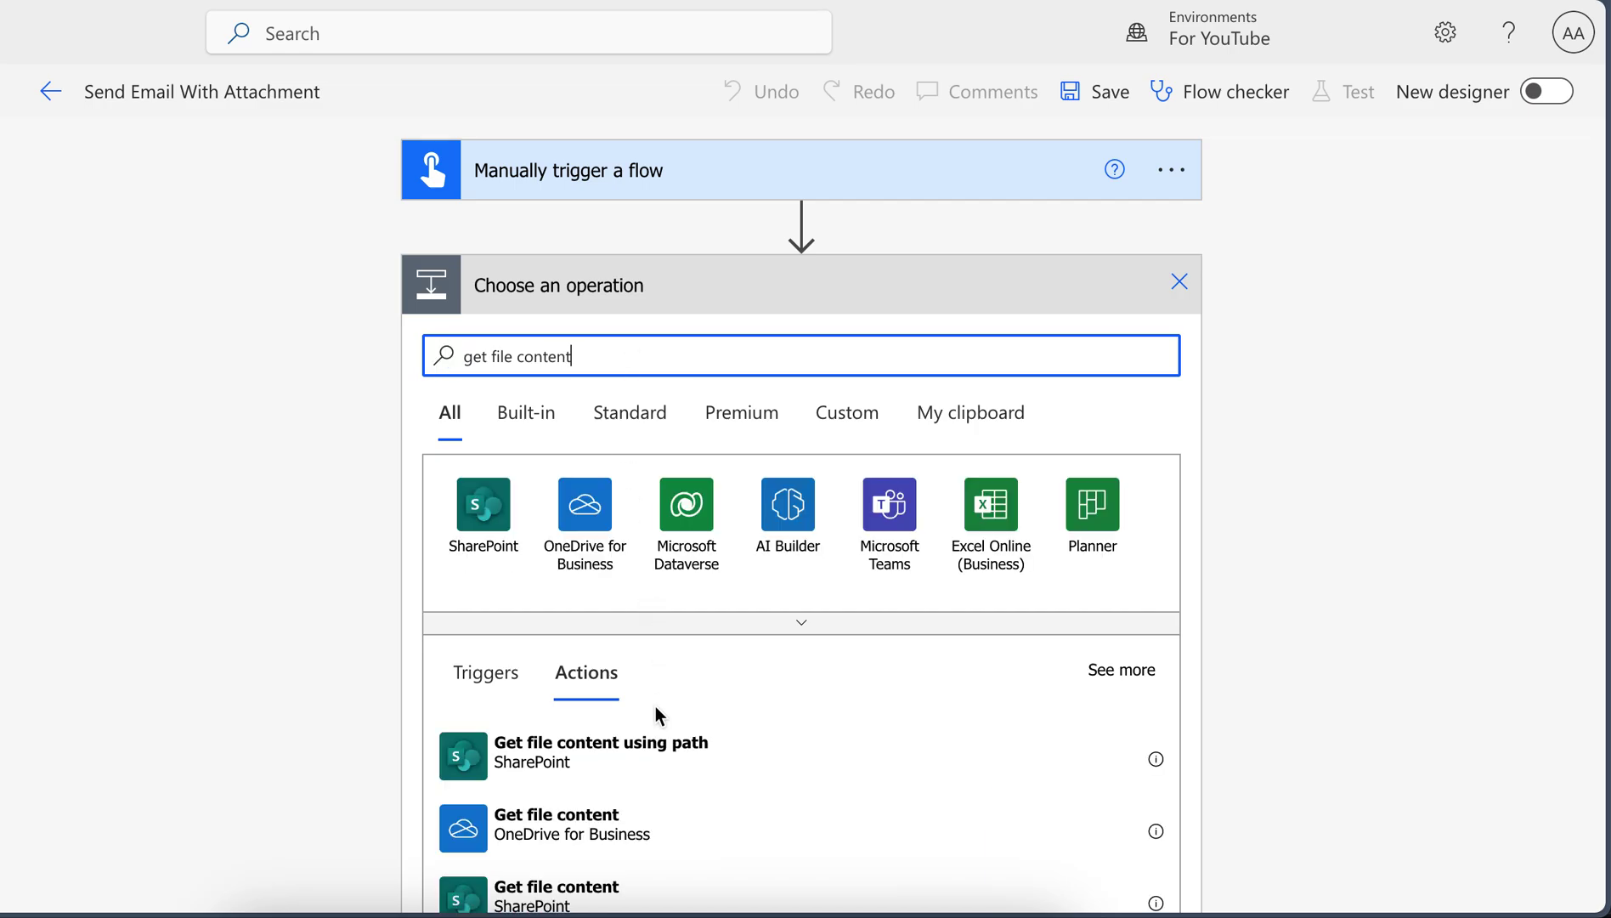
{"action": "scroll", "coordinate": [698, 679], "scroll_direction": "down", "scroll_amount": 2}
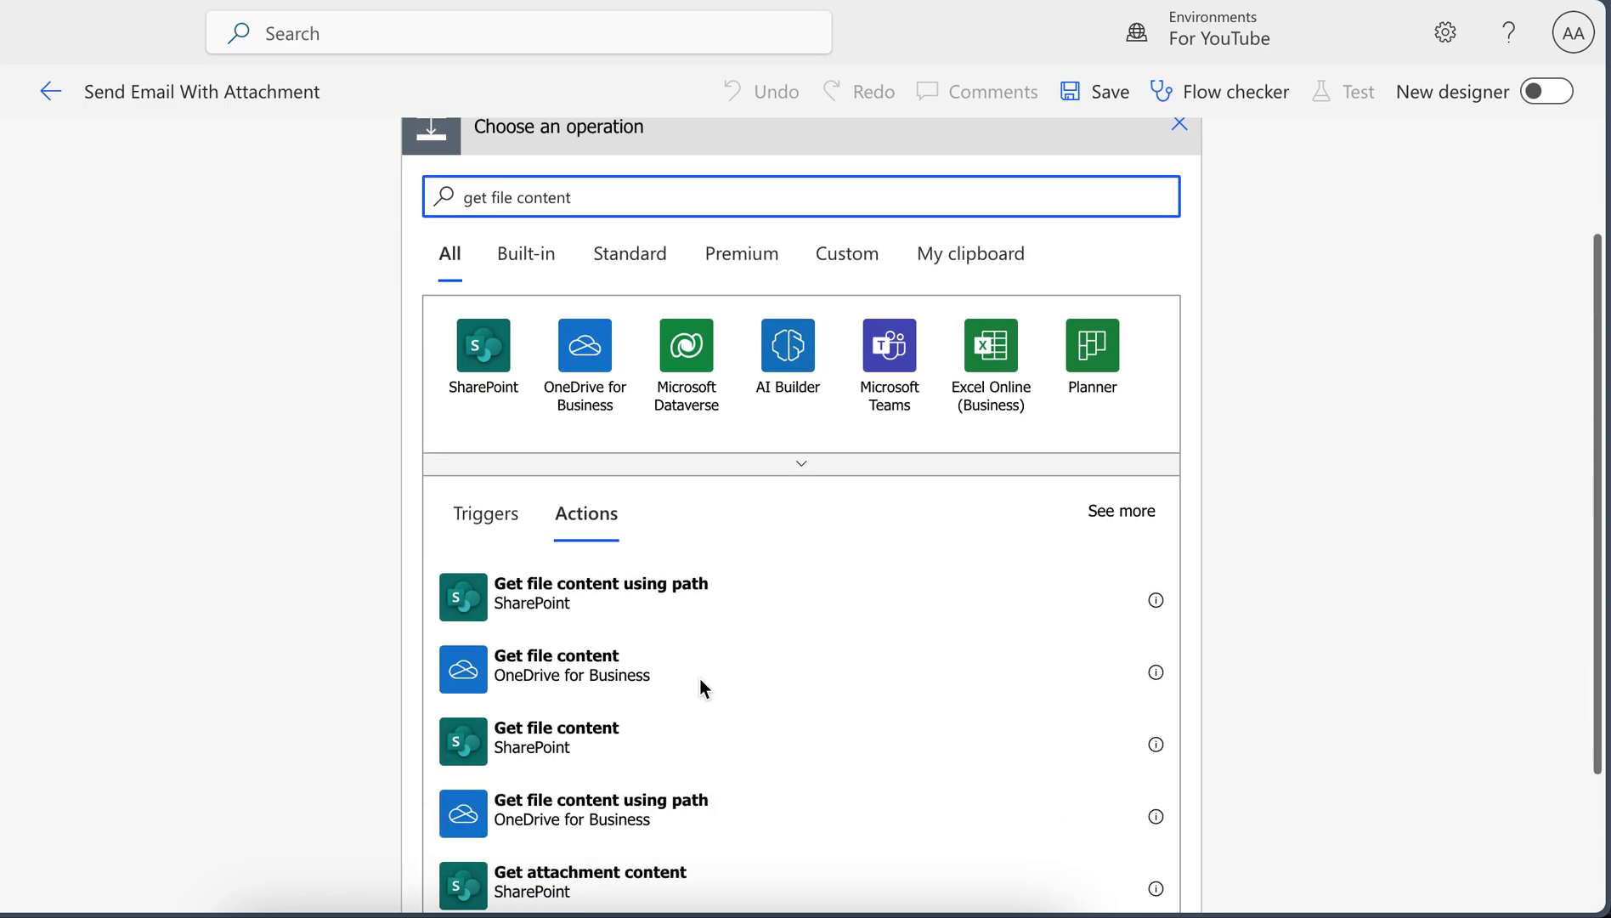
{"action": "left_click", "coordinate": [546, 752]}
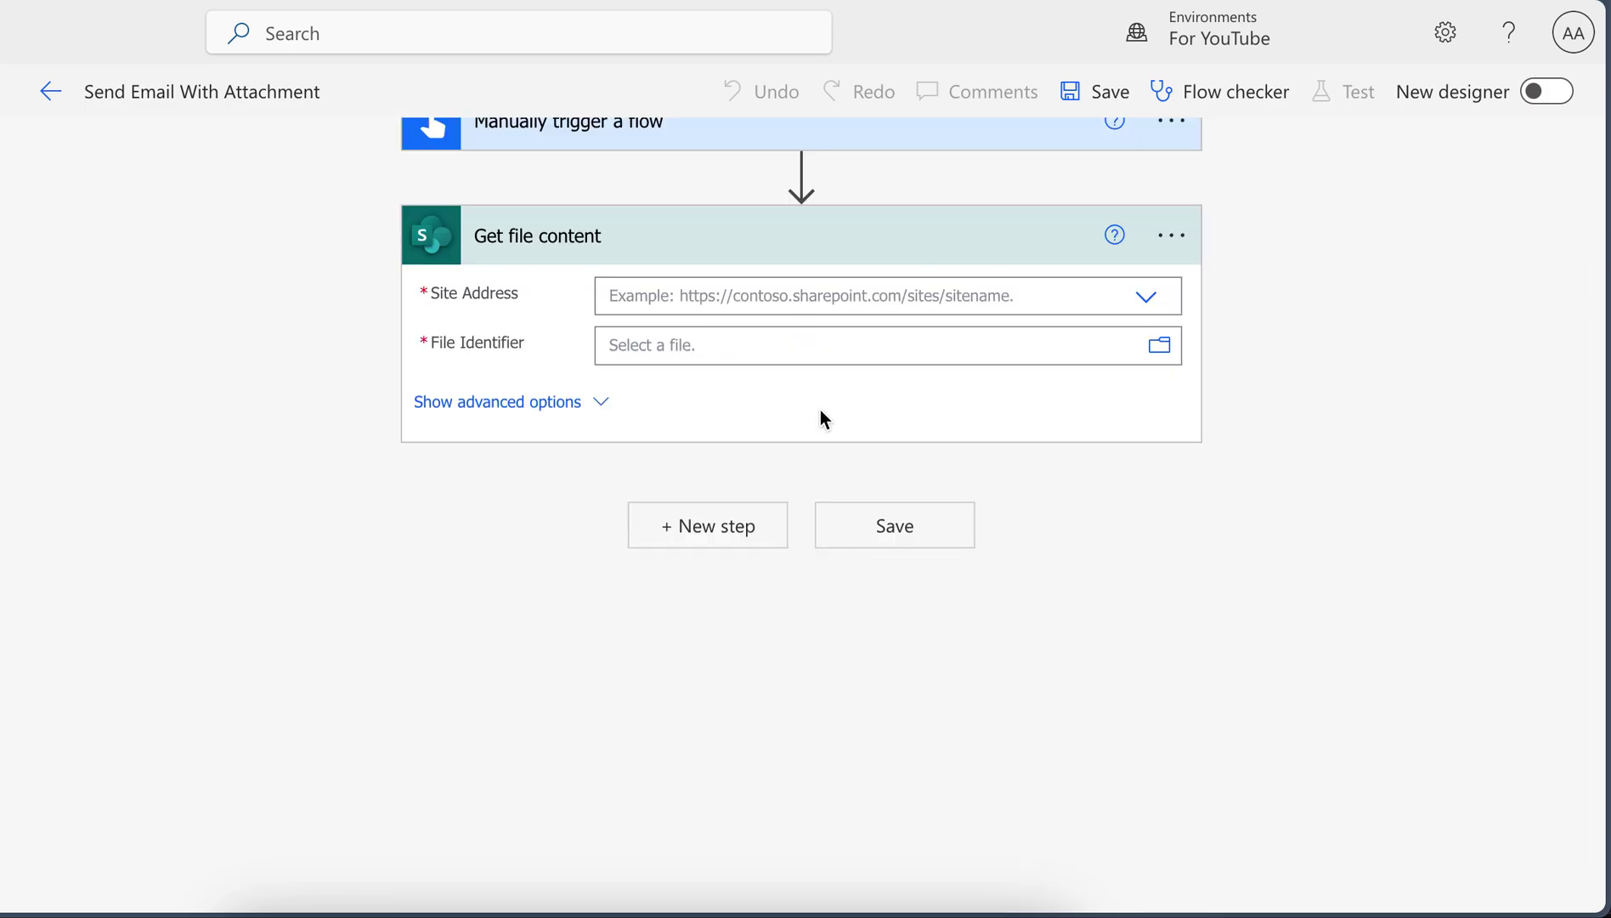
- Point Get file content at site TesSite-2 and file Shared Documents/Document.docx
{"action": "left_click", "coordinate": [900, 292]}
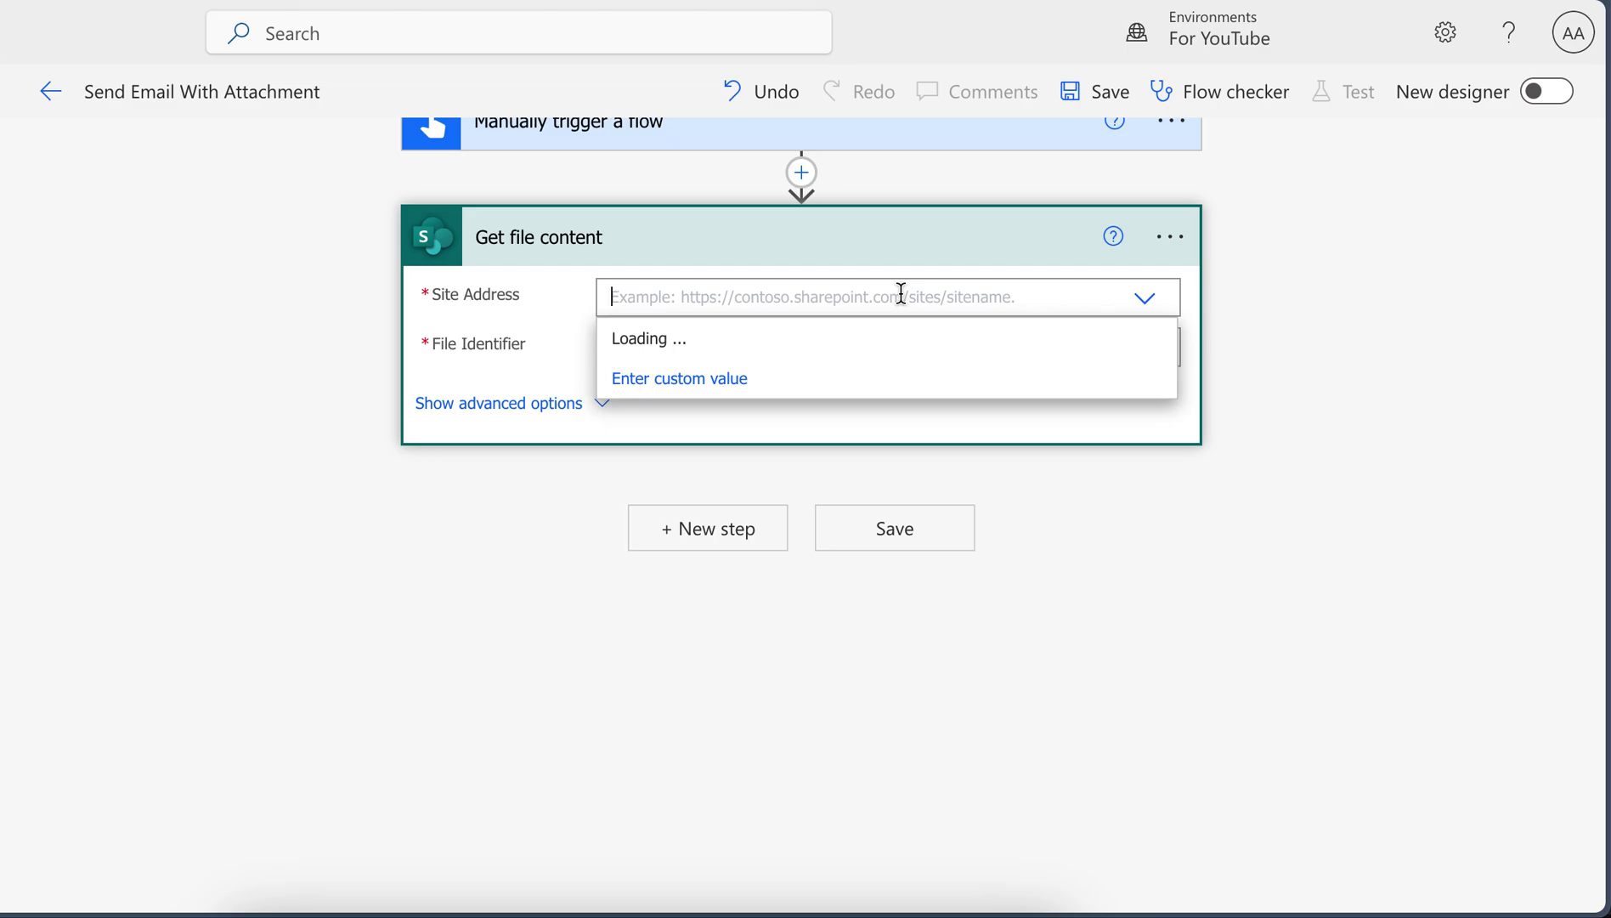
{"action": "type", "text": "tst"}
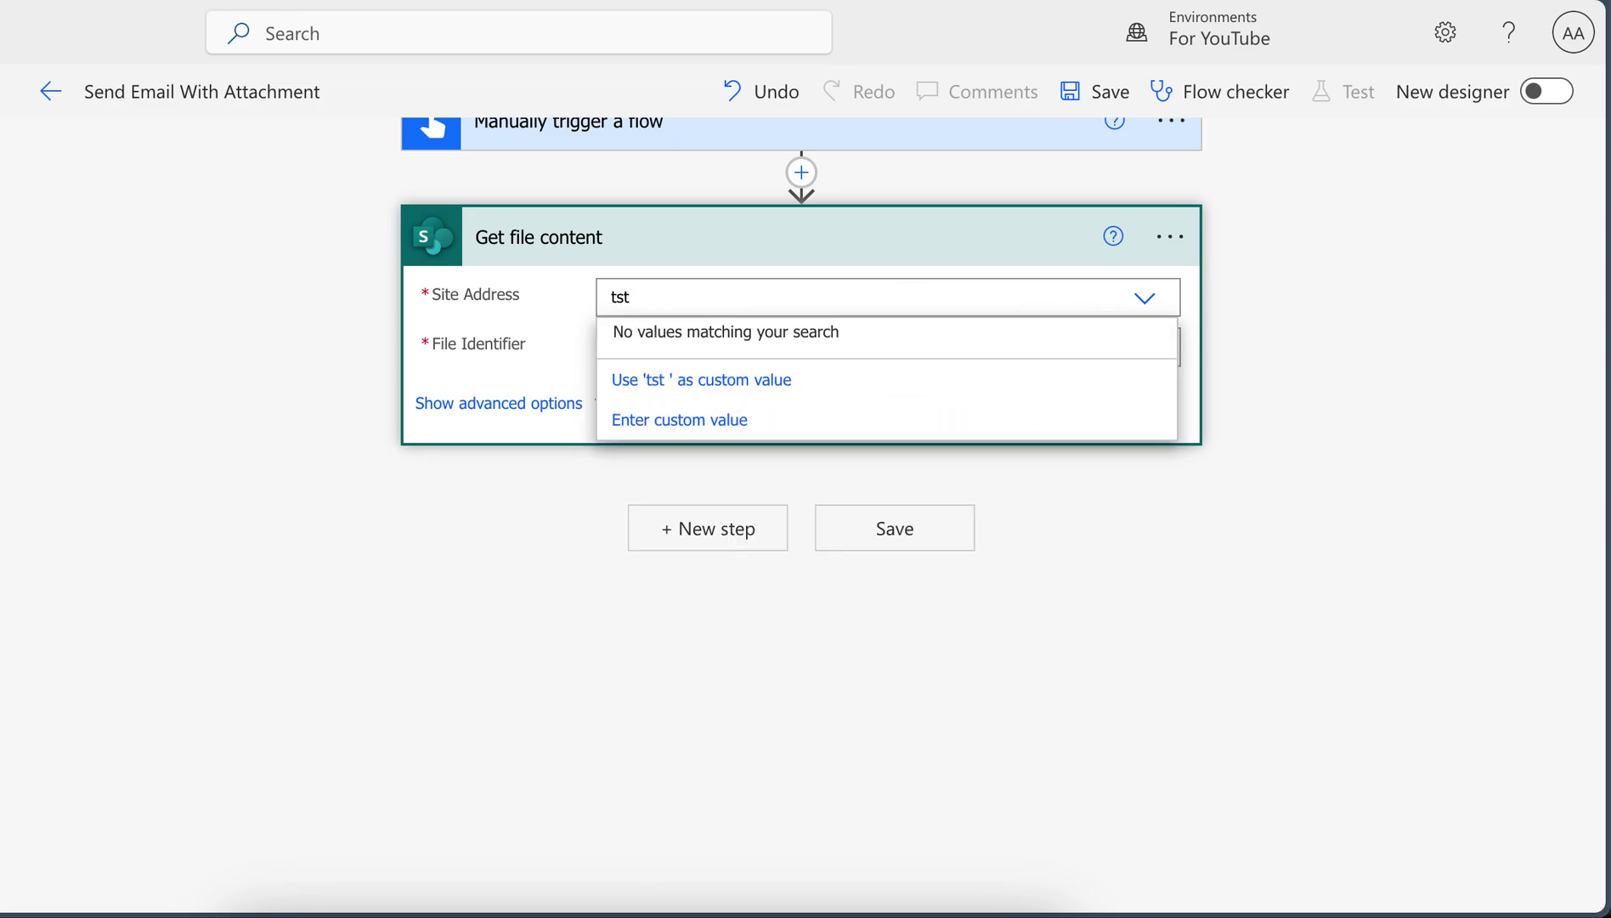
{"action": "key", "text": "BackSpace"}
{"action": "key", "text": "BackSpace"}
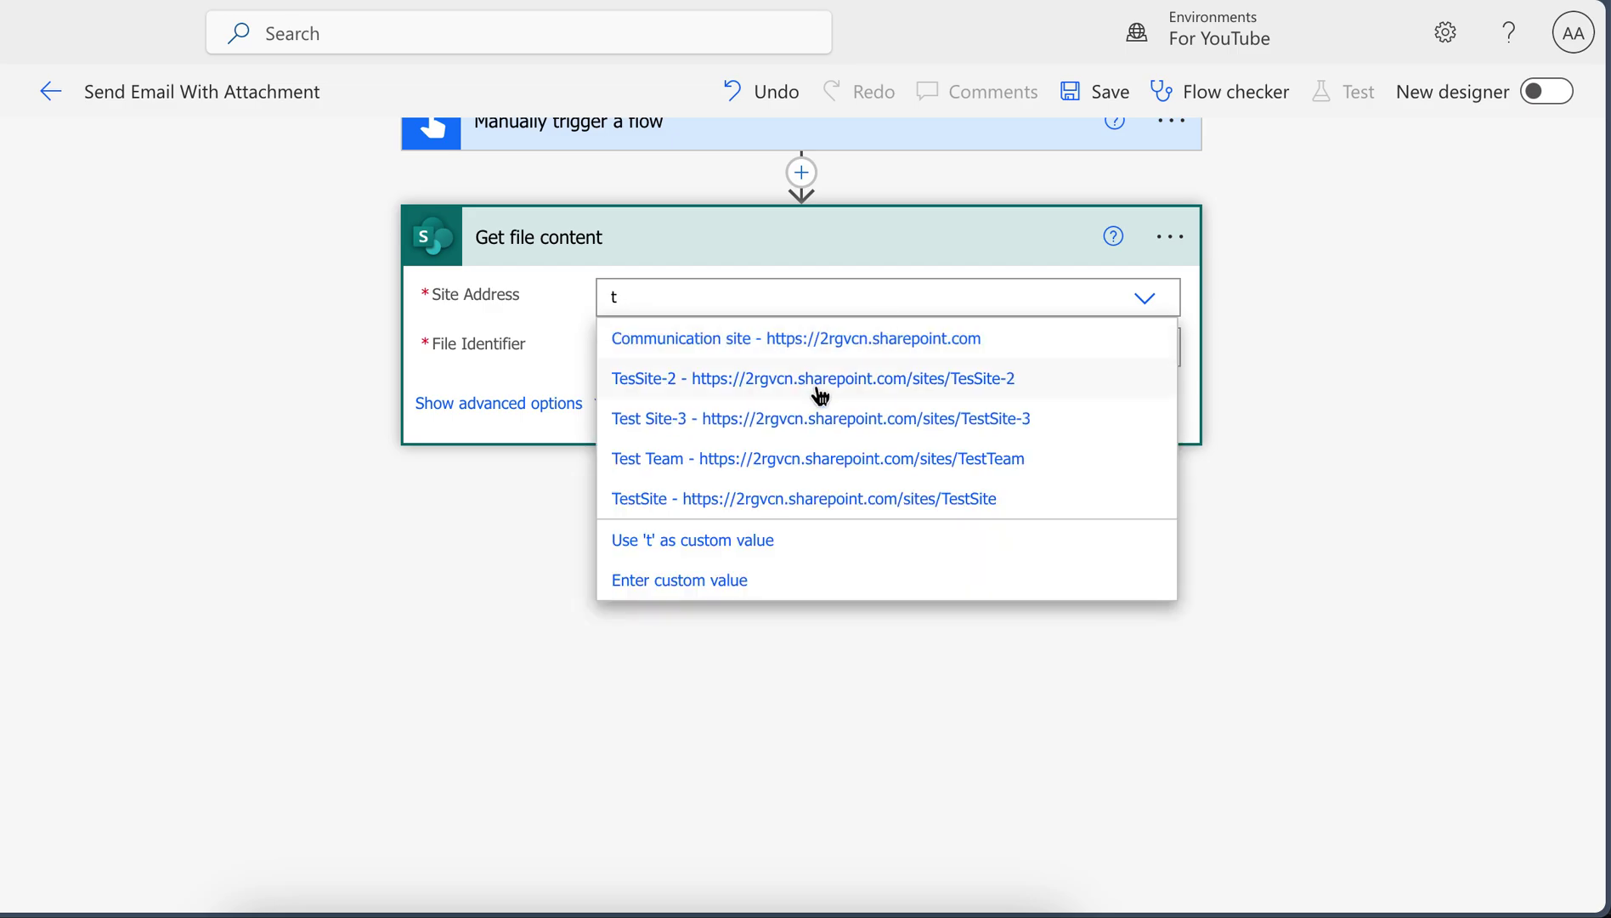
{"action": "left_click", "coordinate": [769, 391]}
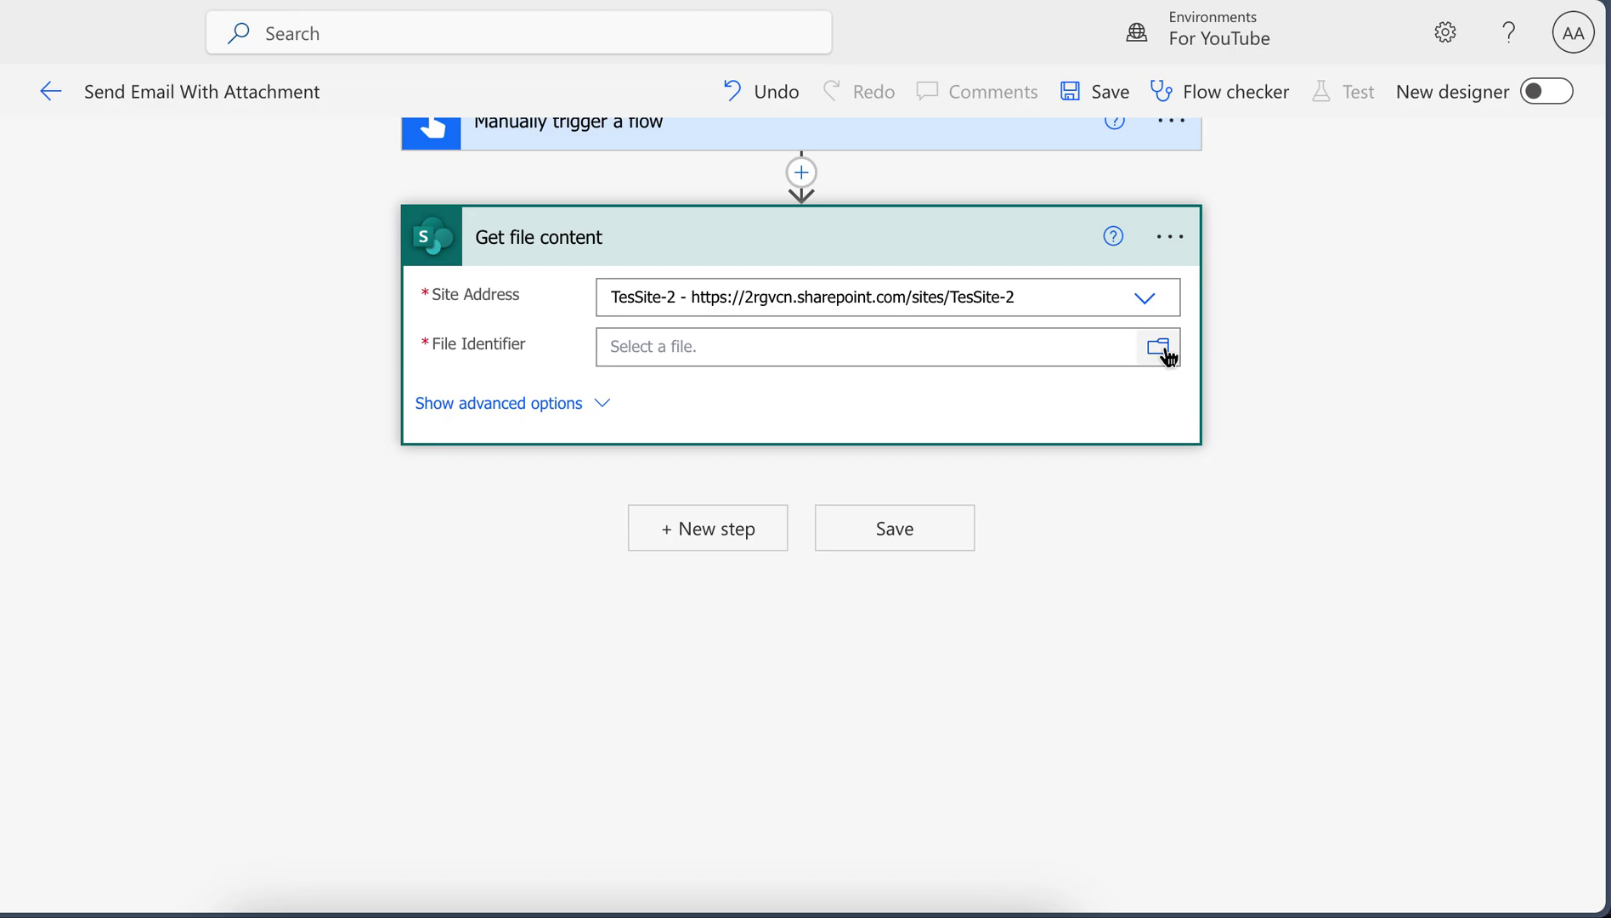
{"action": "left_click", "coordinate": [1167, 355]}
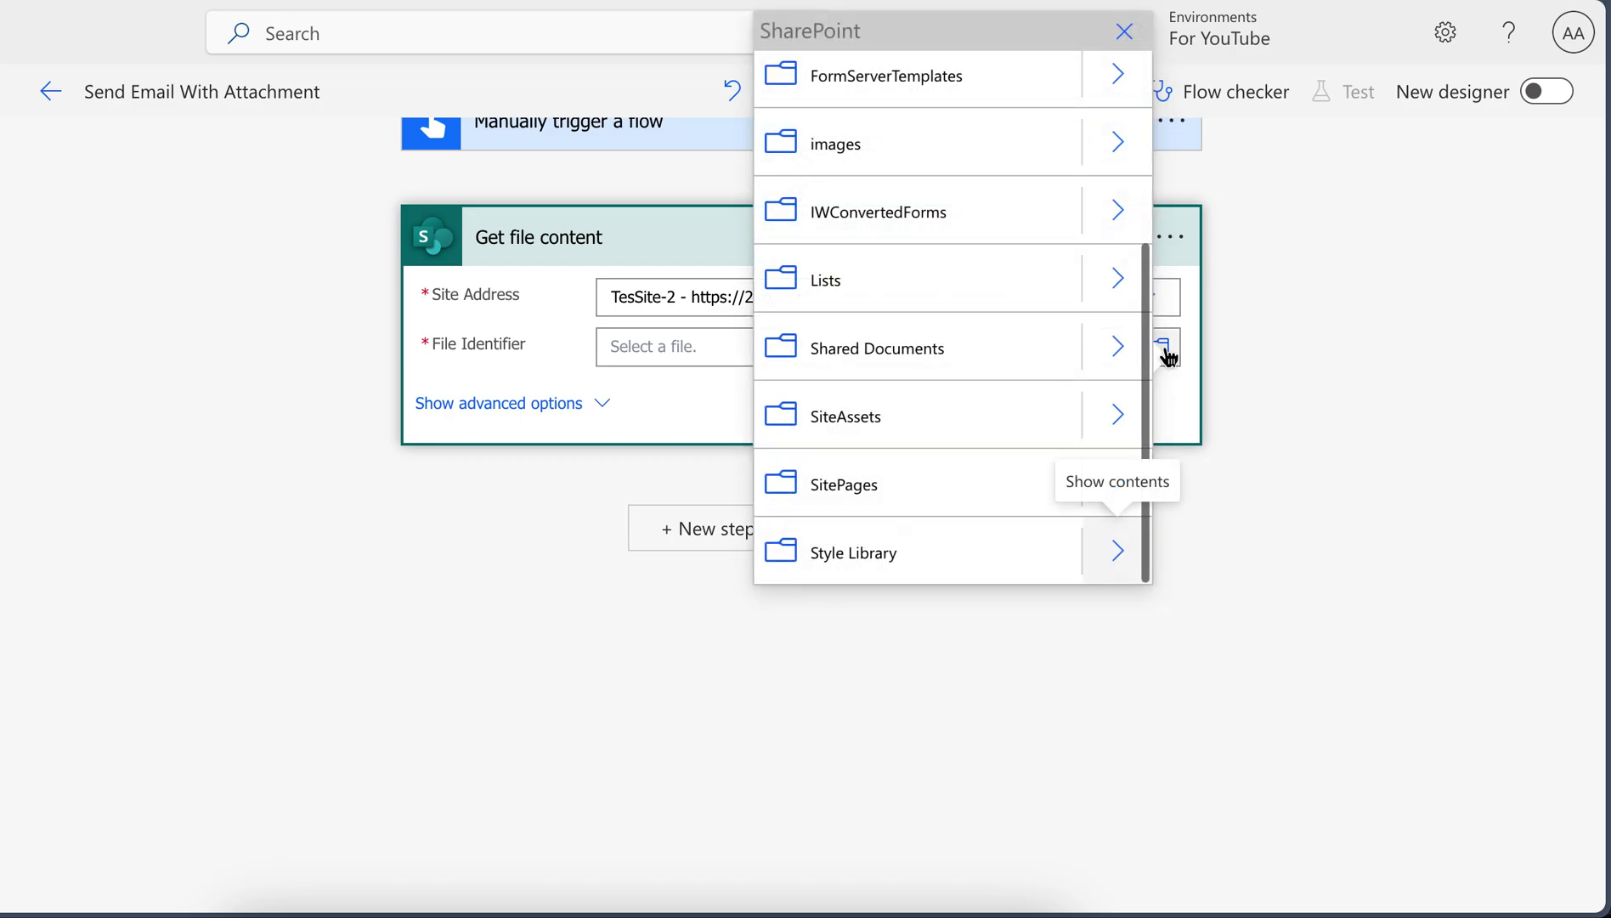
{"action": "left_click", "coordinate": [1117, 347]}
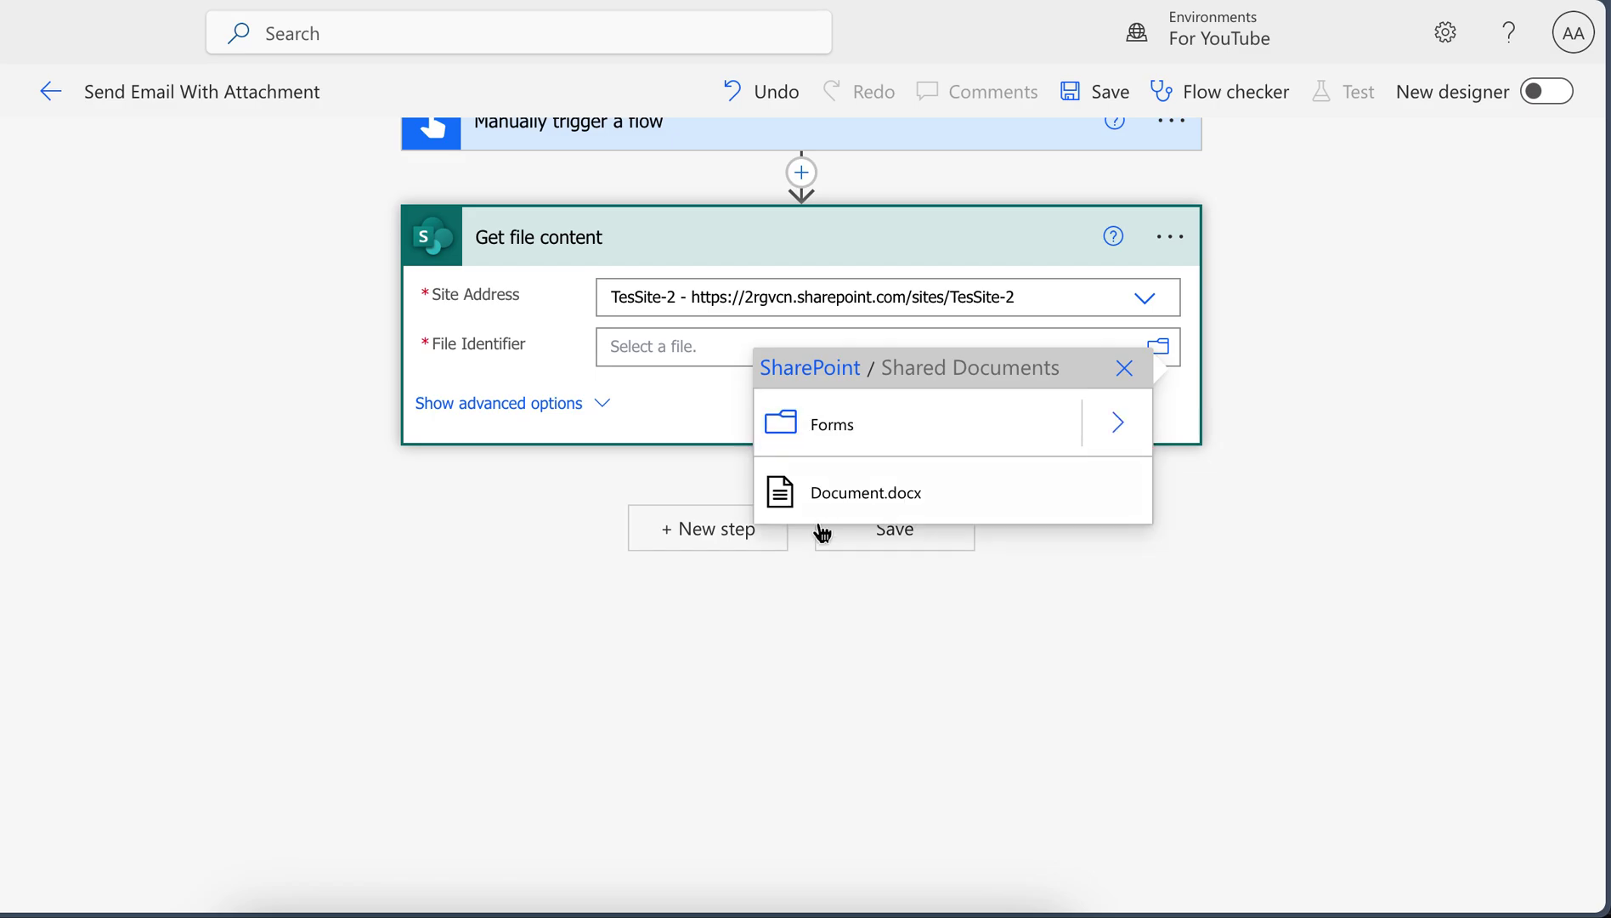
{"action": "left_click", "coordinate": [863, 510]}
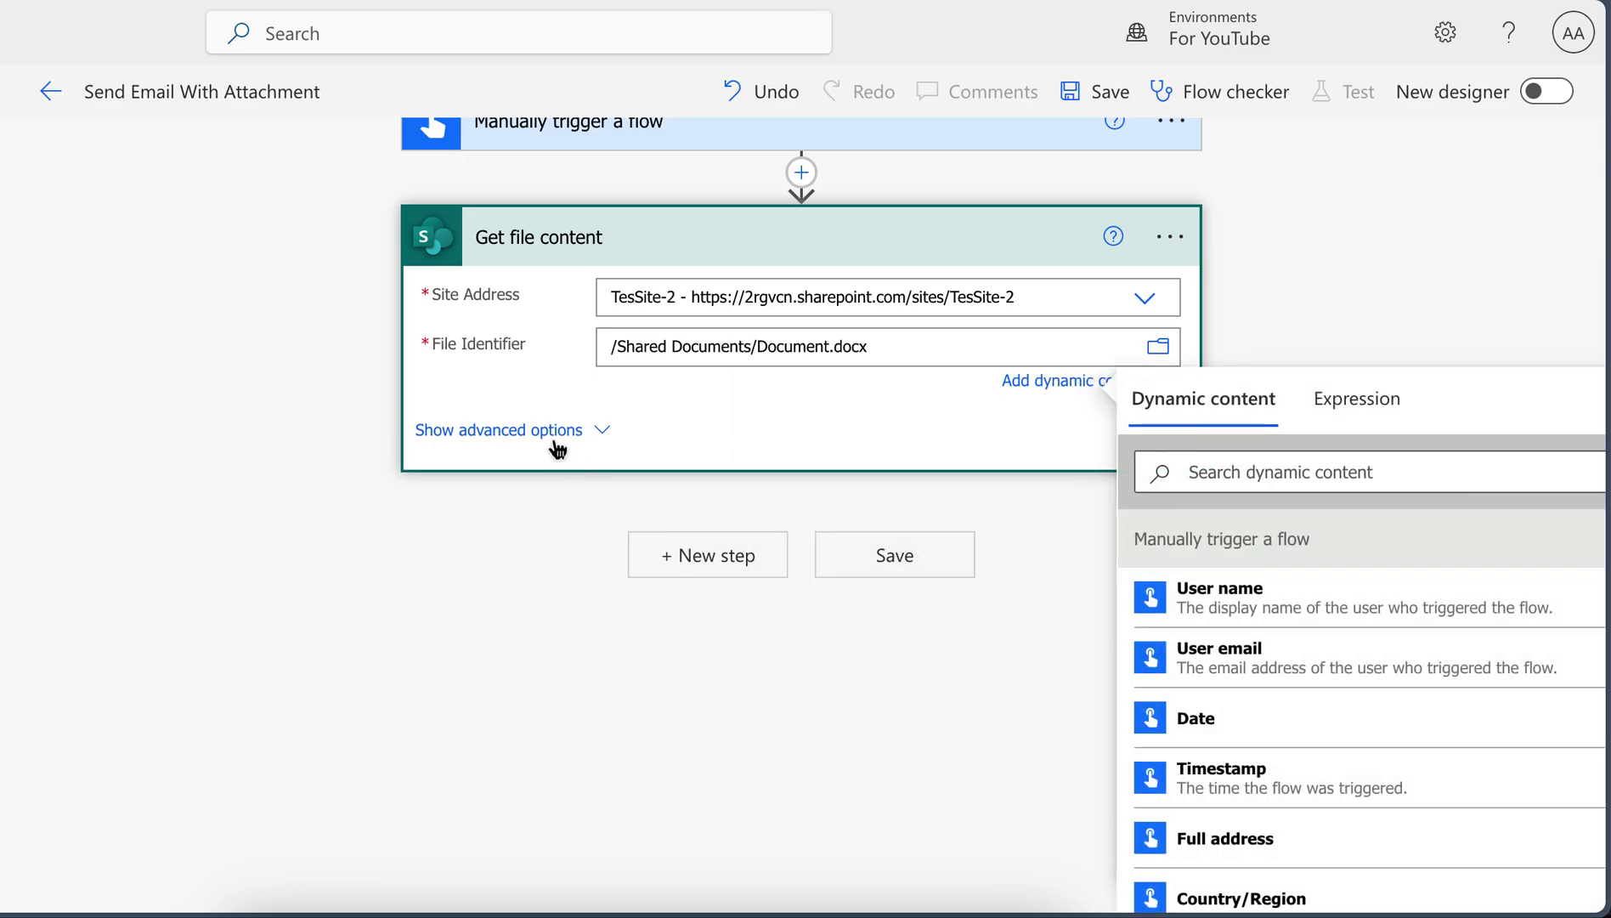
- Add a 'Send an email (V2)' action after Get file content
{"action": "left_click", "coordinate": [667, 570]}
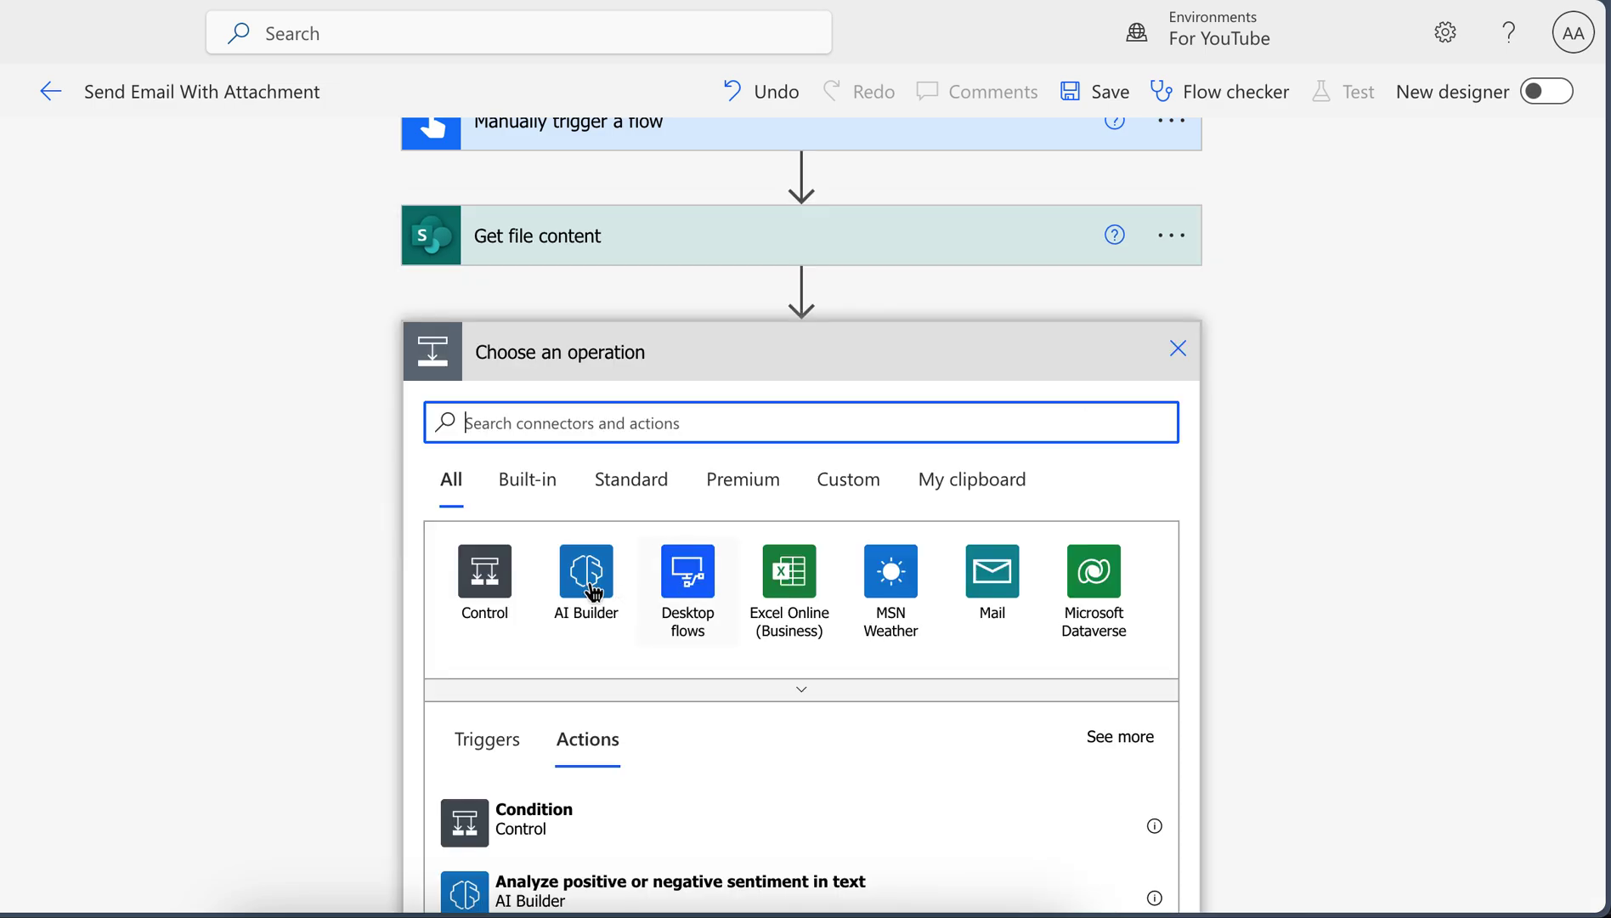
{"action": "type", "text": "send email"}
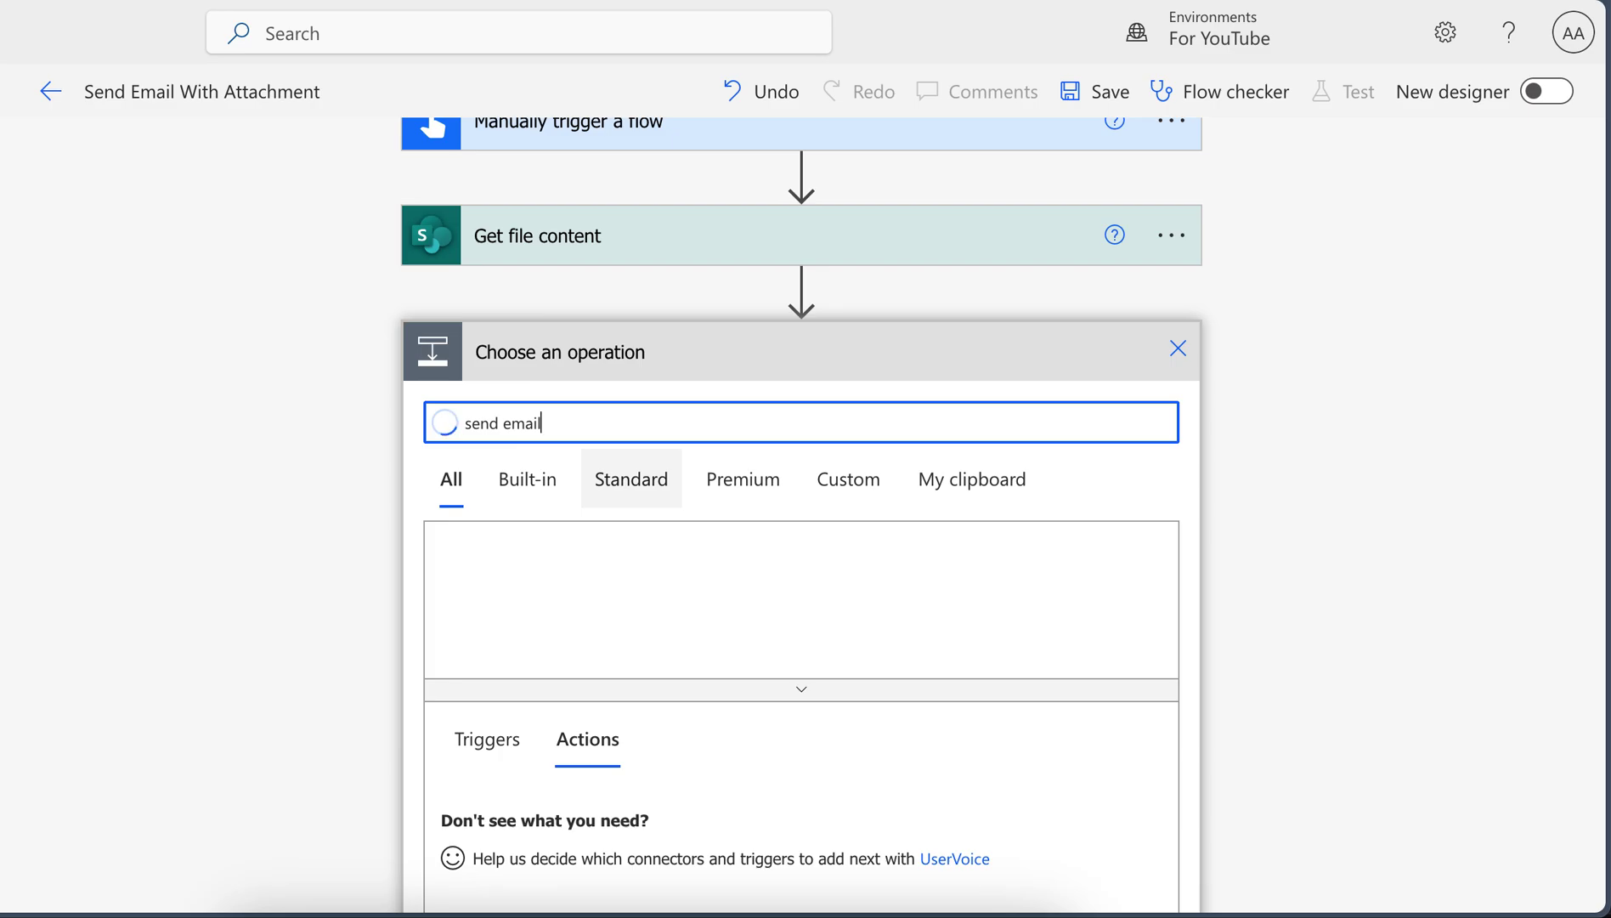
{"action": "scroll", "coordinate": [547, 436], "scroll_direction": "down", "scroll_amount": 3}
{"action": "scroll", "coordinate": [604, 446], "scroll_direction": "down", "scroll_amount": 1}
{"action": "scroll", "coordinate": [565, 661], "scroll_direction": "down", "scroll_amount": 1}
{"action": "left_click", "coordinate": [631, 607]}
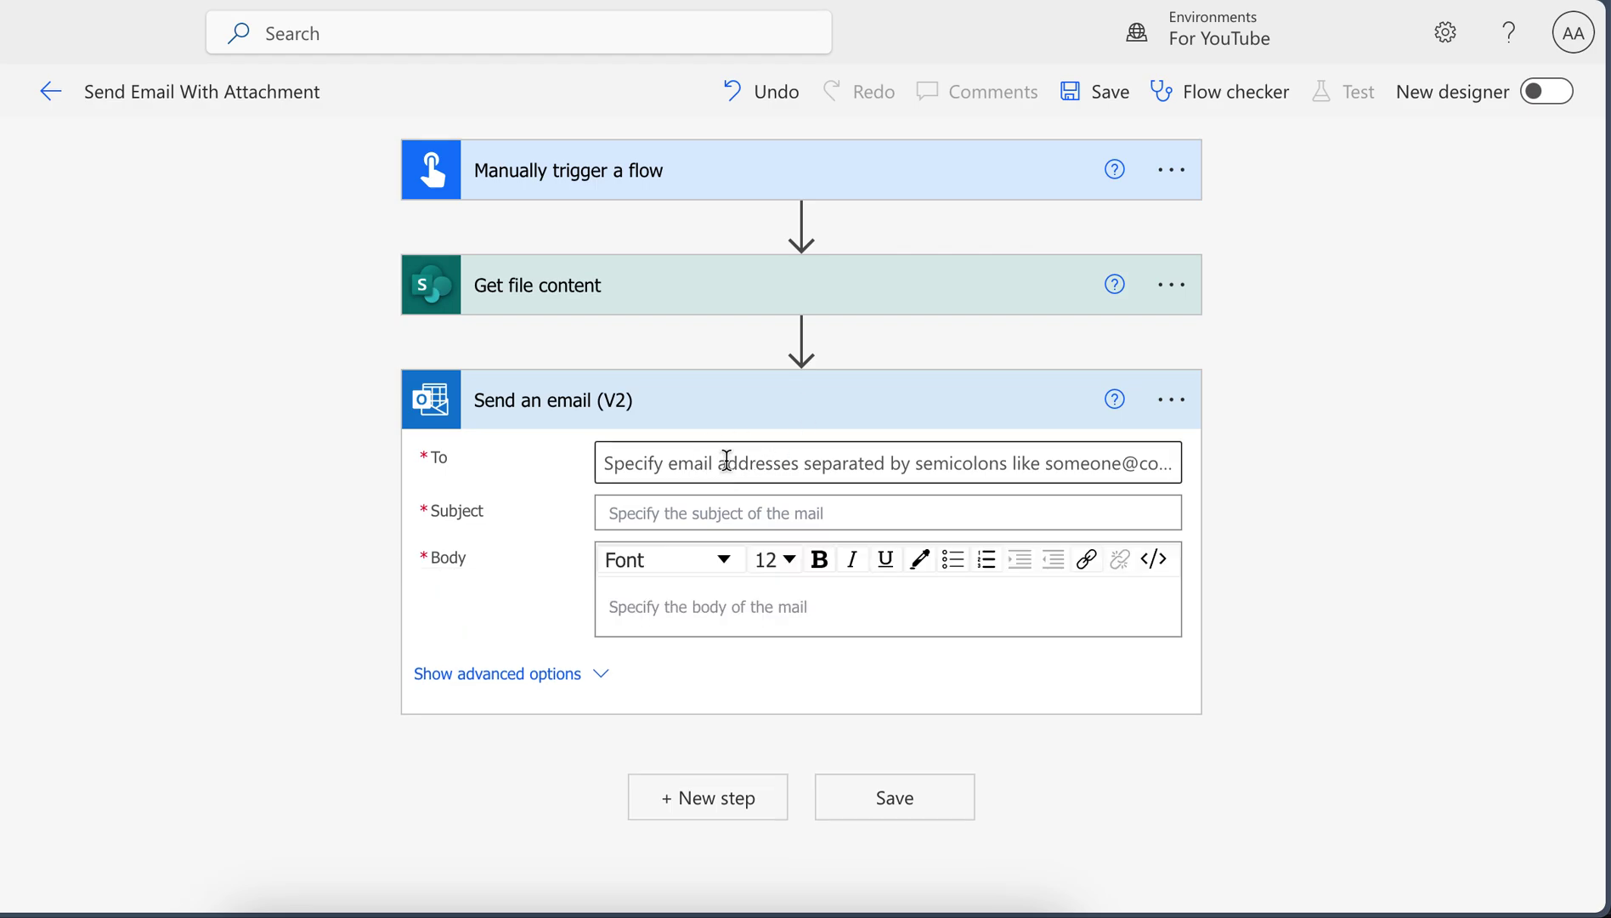
{"action": "type", "text": "aliahmad"}
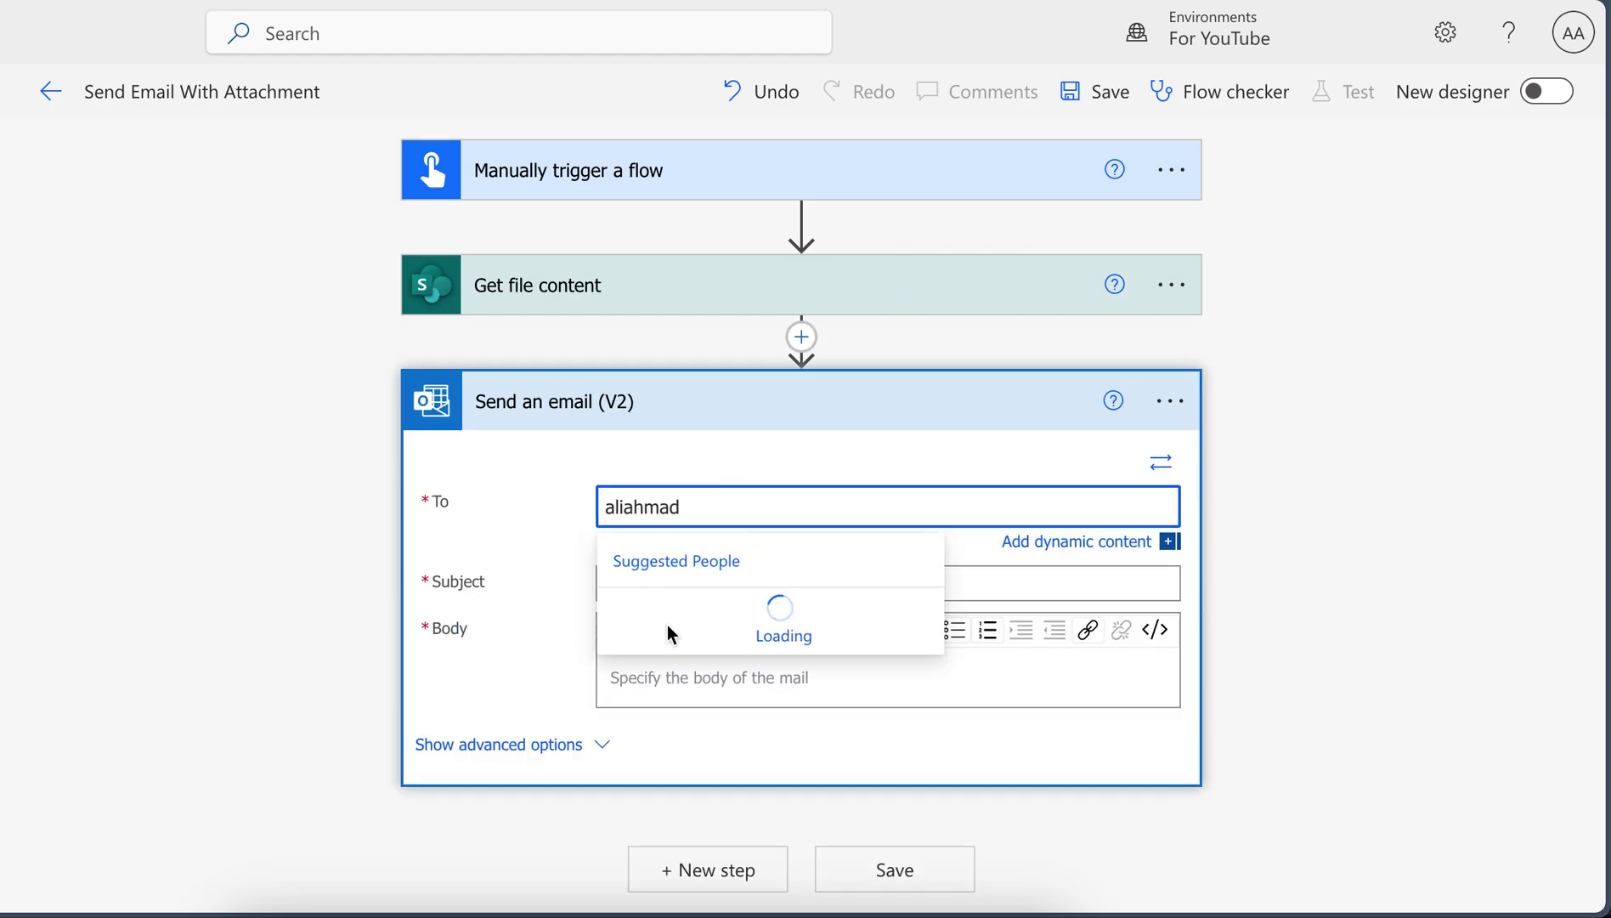
{"action": "left_click", "coordinate": [680, 625]}
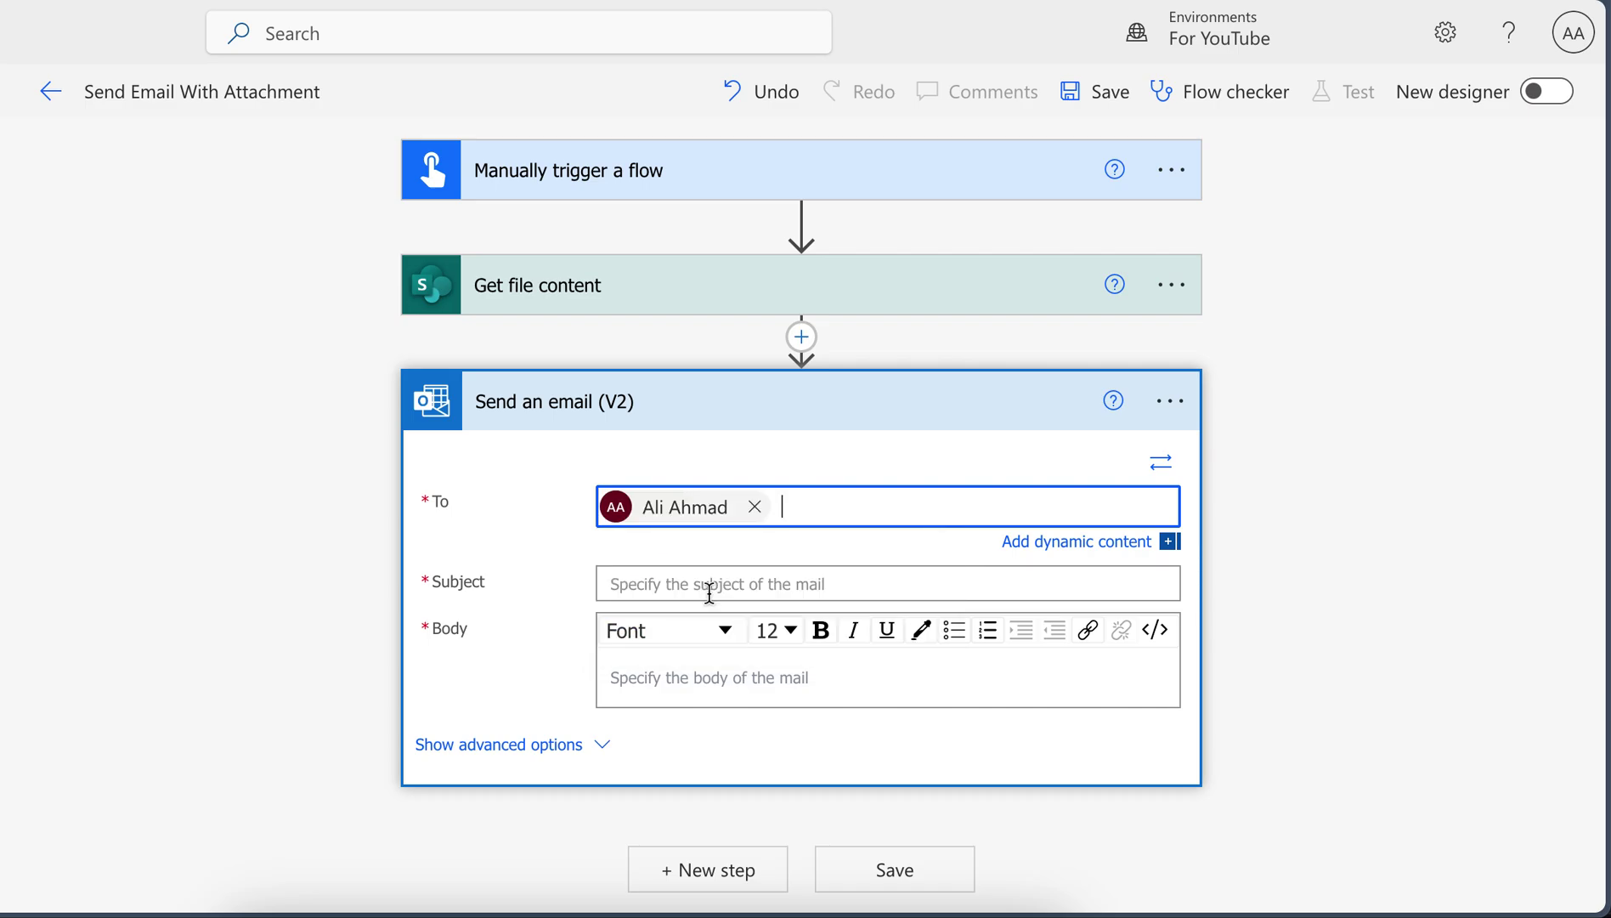
{"action": "left_click", "coordinate": [719, 582]}
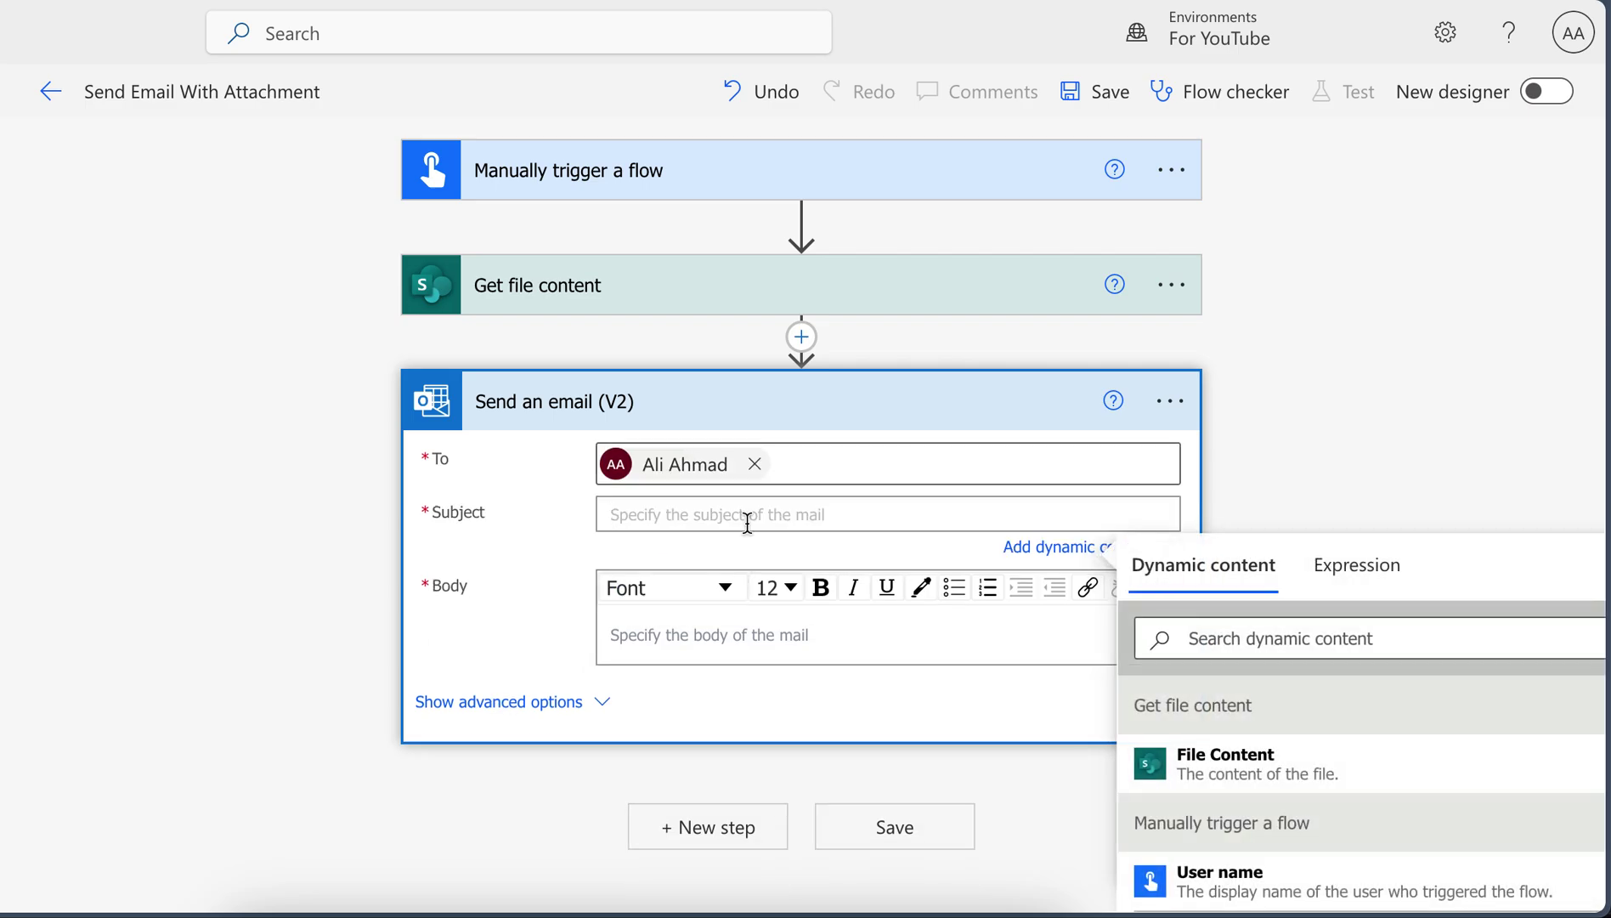
{"action": "type", "text": "Here is File"}
{"action": "left_click", "coordinate": [724, 642]}
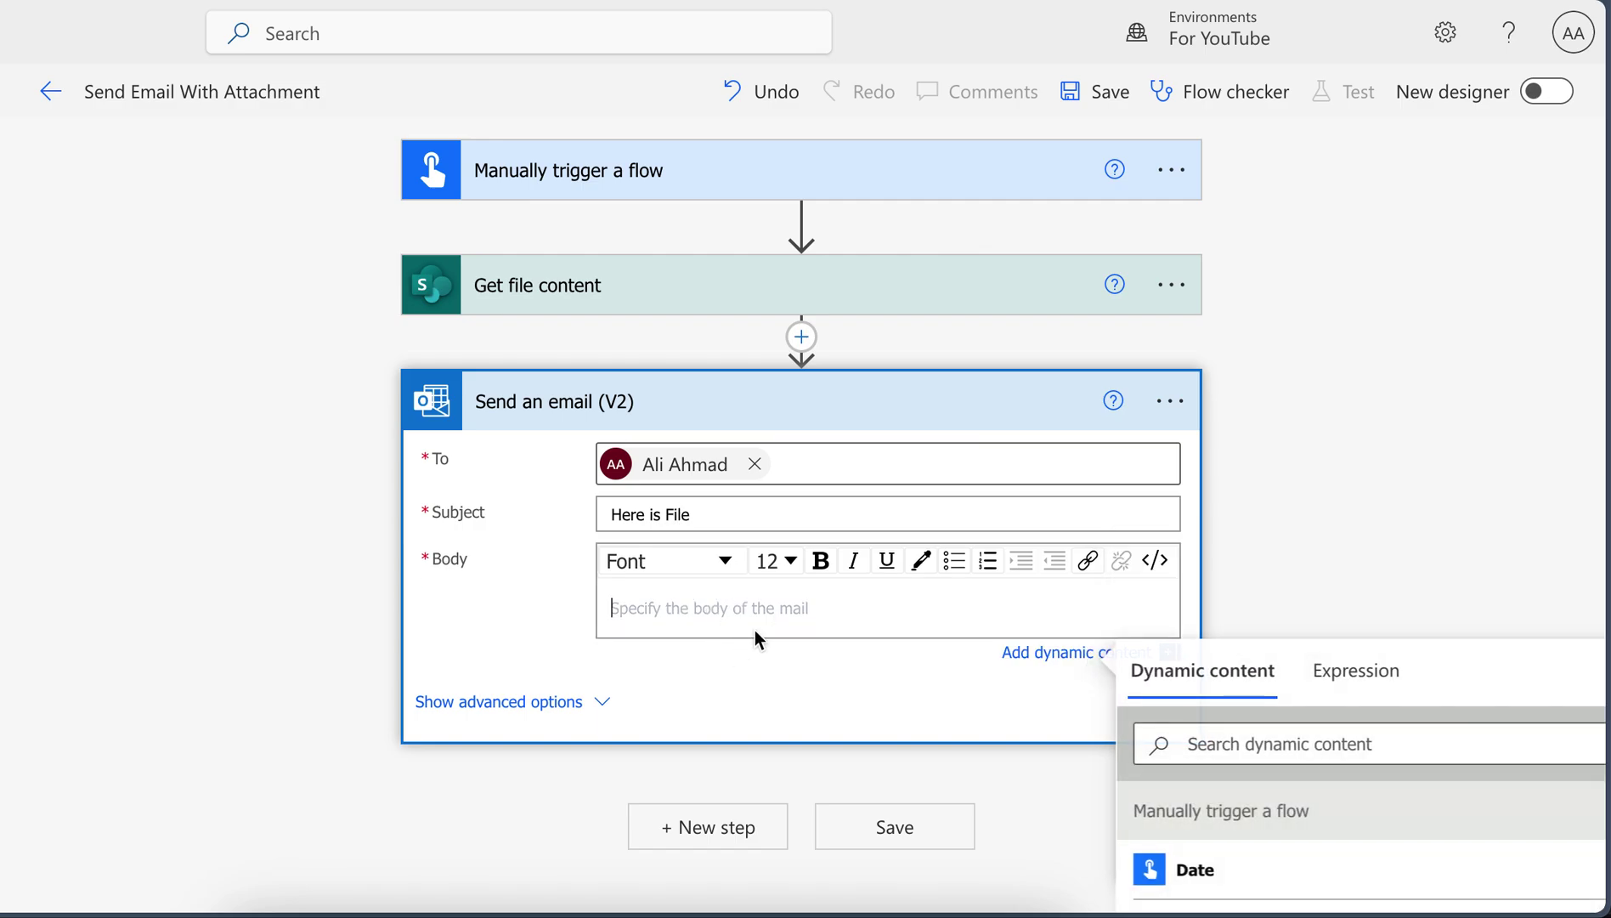
{"action": "type", "text": "Test Body"}
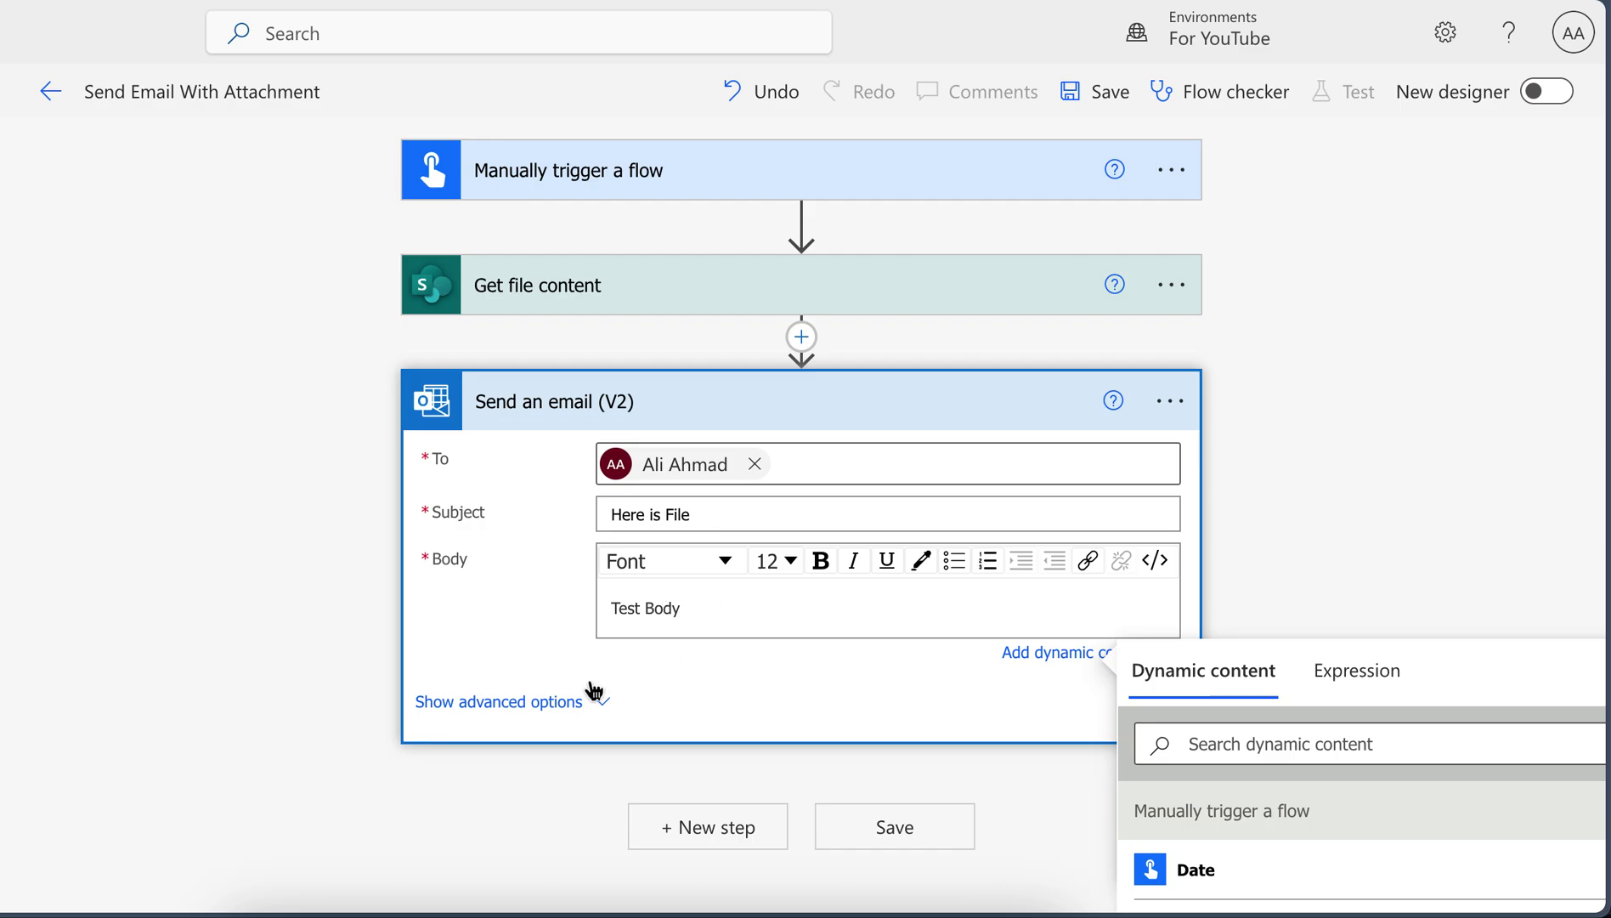
- Reveal the email's attachment fields and name the attachment ThisFile.docx
{"action": "left_click", "coordinate": [585, 705]}
{"action": "scroll", "coordinate": [581, 703], "scroll_direction": "down", "scroll_amount": 4}
{"action": "left_click", "coordinate": [663, 578]}
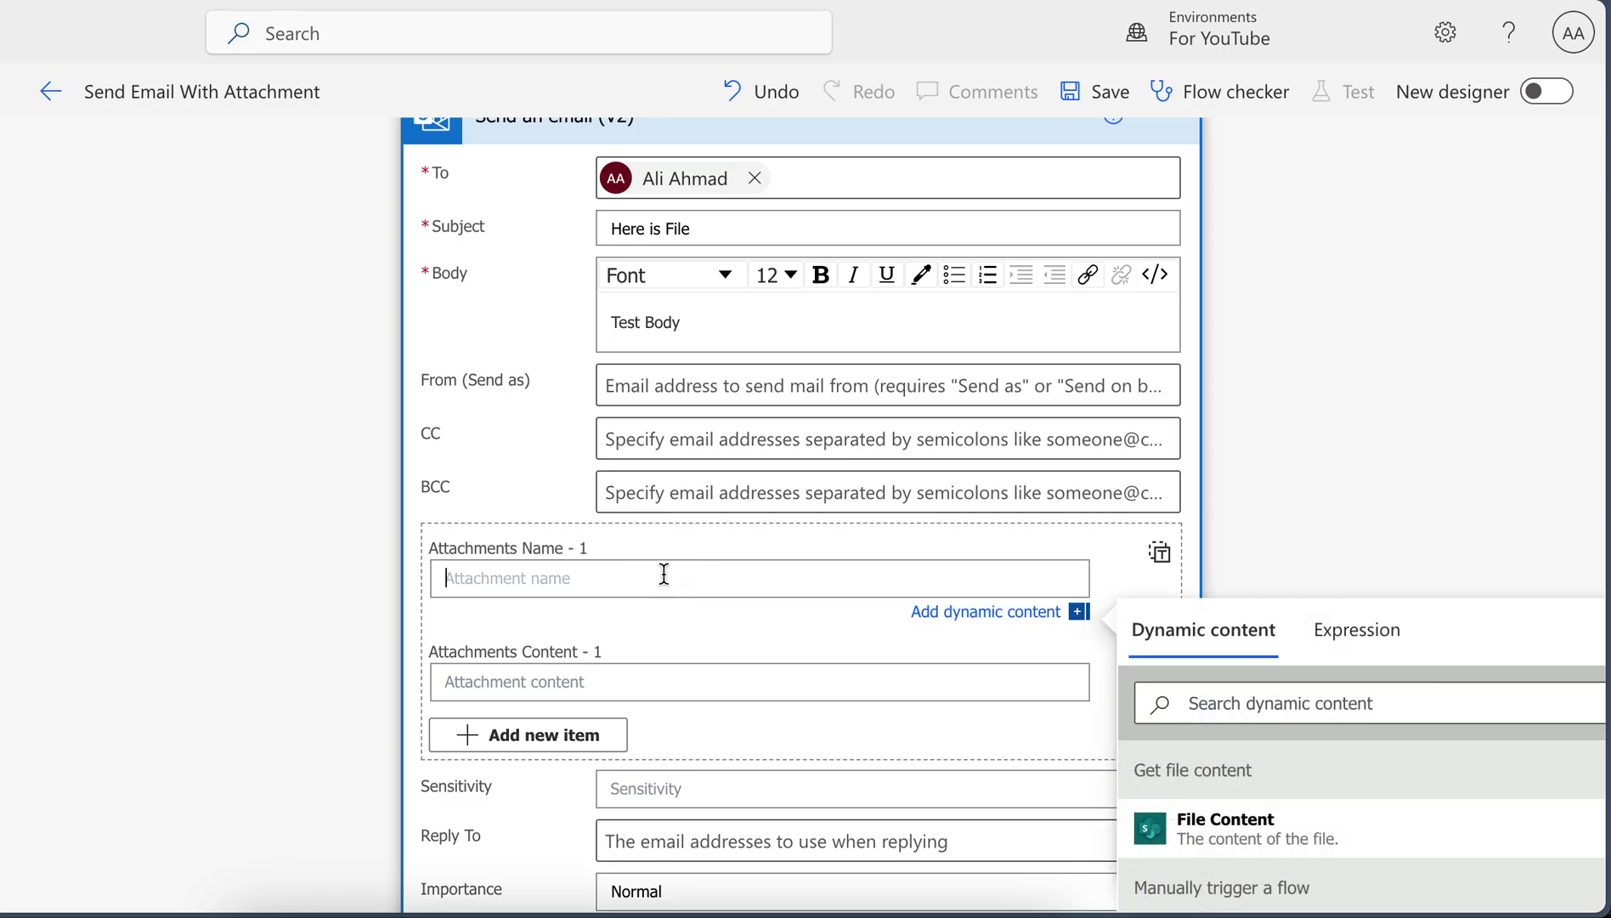
{"action": "scroll", "coordinate": [772, 561], "scroll_direction": "down", "scroll_amount": 2}
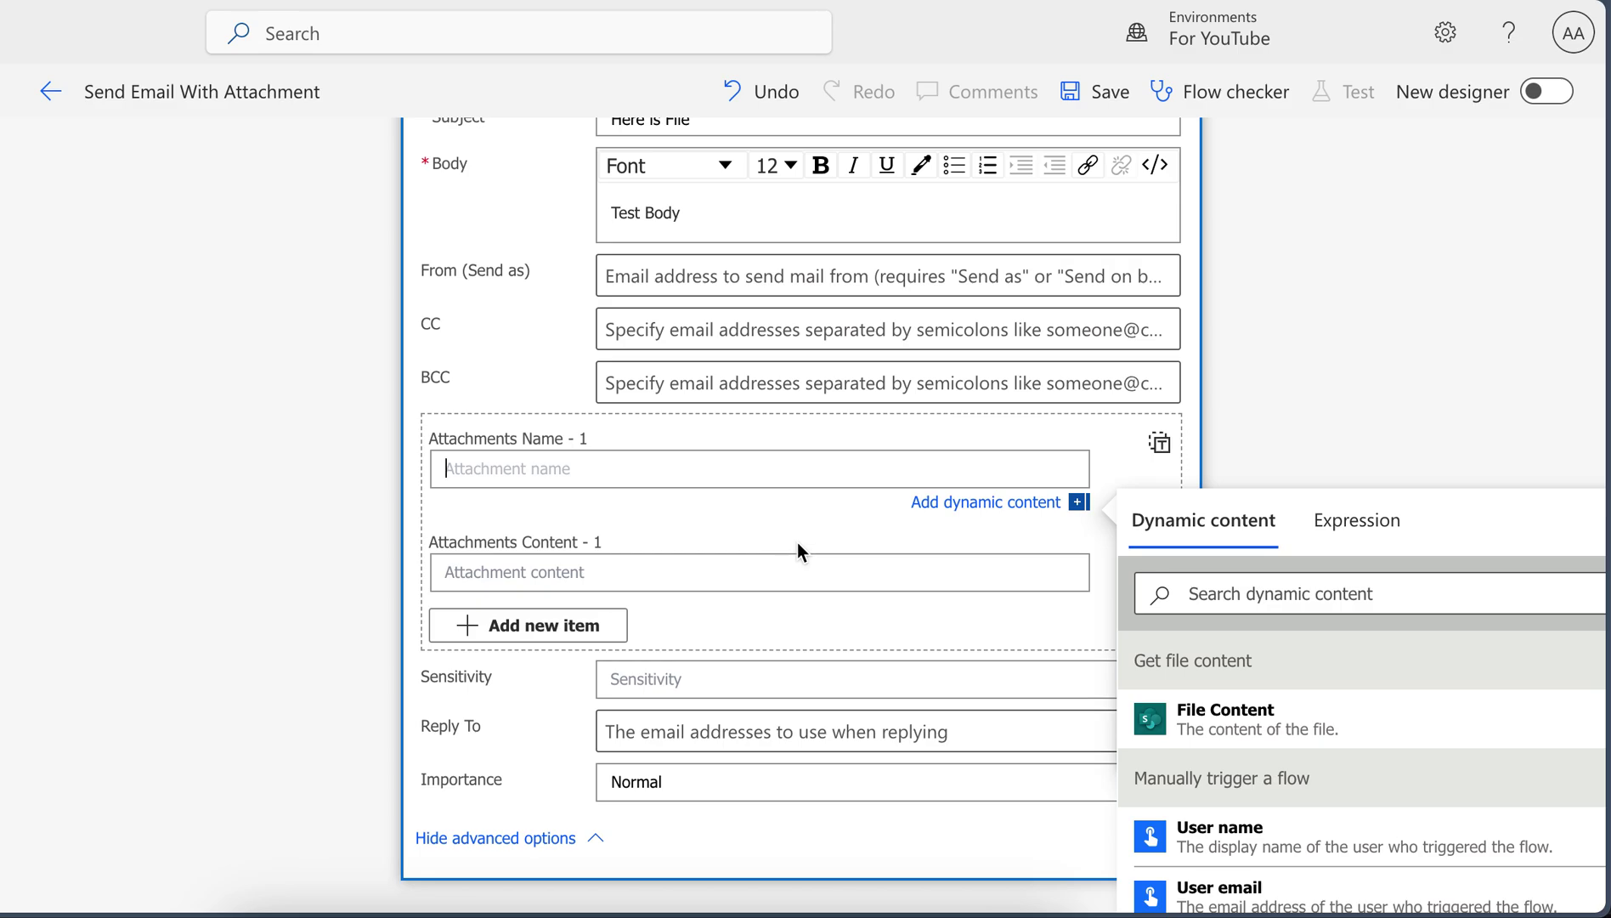
{"action": "scroll", "coordinate": [1270, 424], "scroll_direction": "up", "scroll_amount": 5}
{"action": "scroll", "coordinate": [1271, 423], "scroll_direction": "up", "scroll_amount": 2}
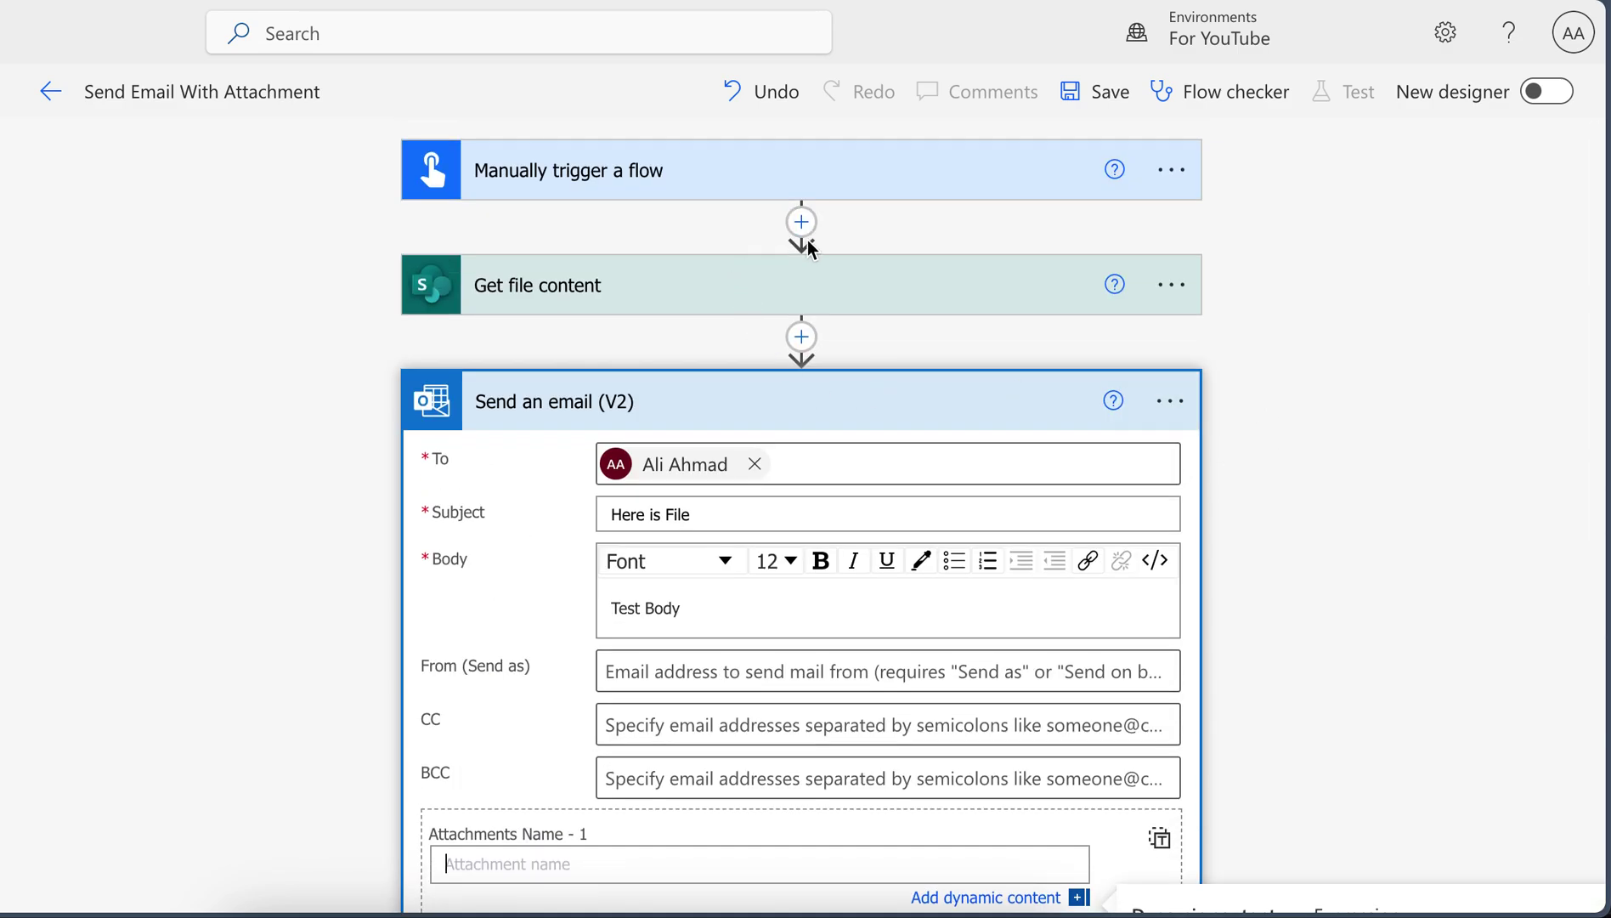
{"action": "left_click", "coordinate": [801, 222]}
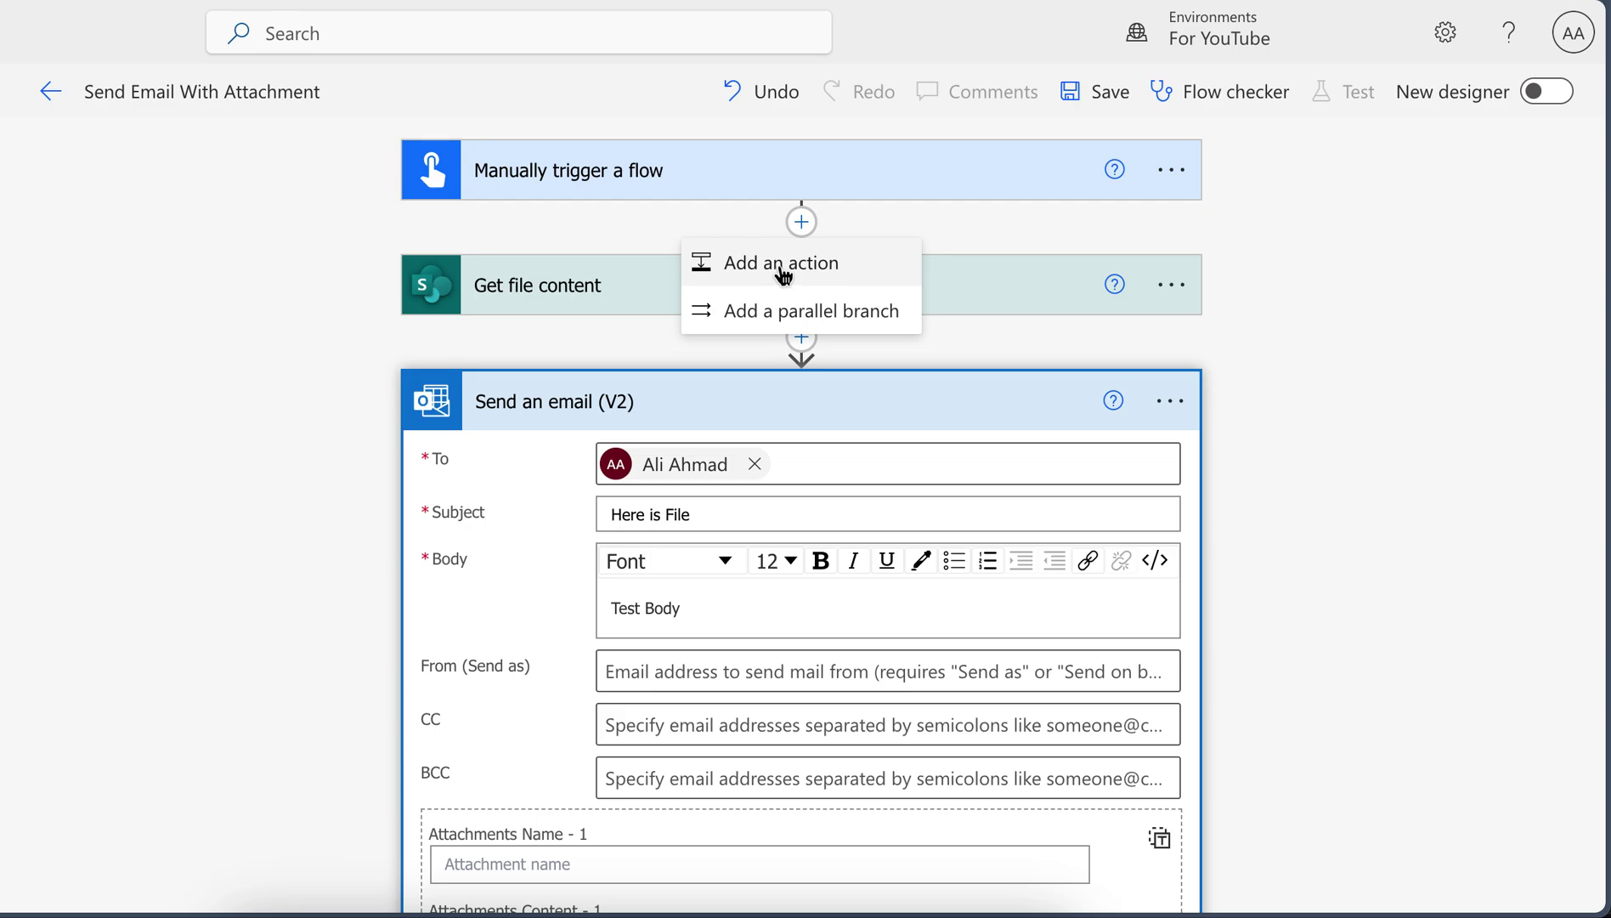
{"action": "left_click", "coordinate": [578, 338]}
{"action": "scroll", "coordinate": [578, 338], "scroll_direction": "down", "scroll_amount": 5}
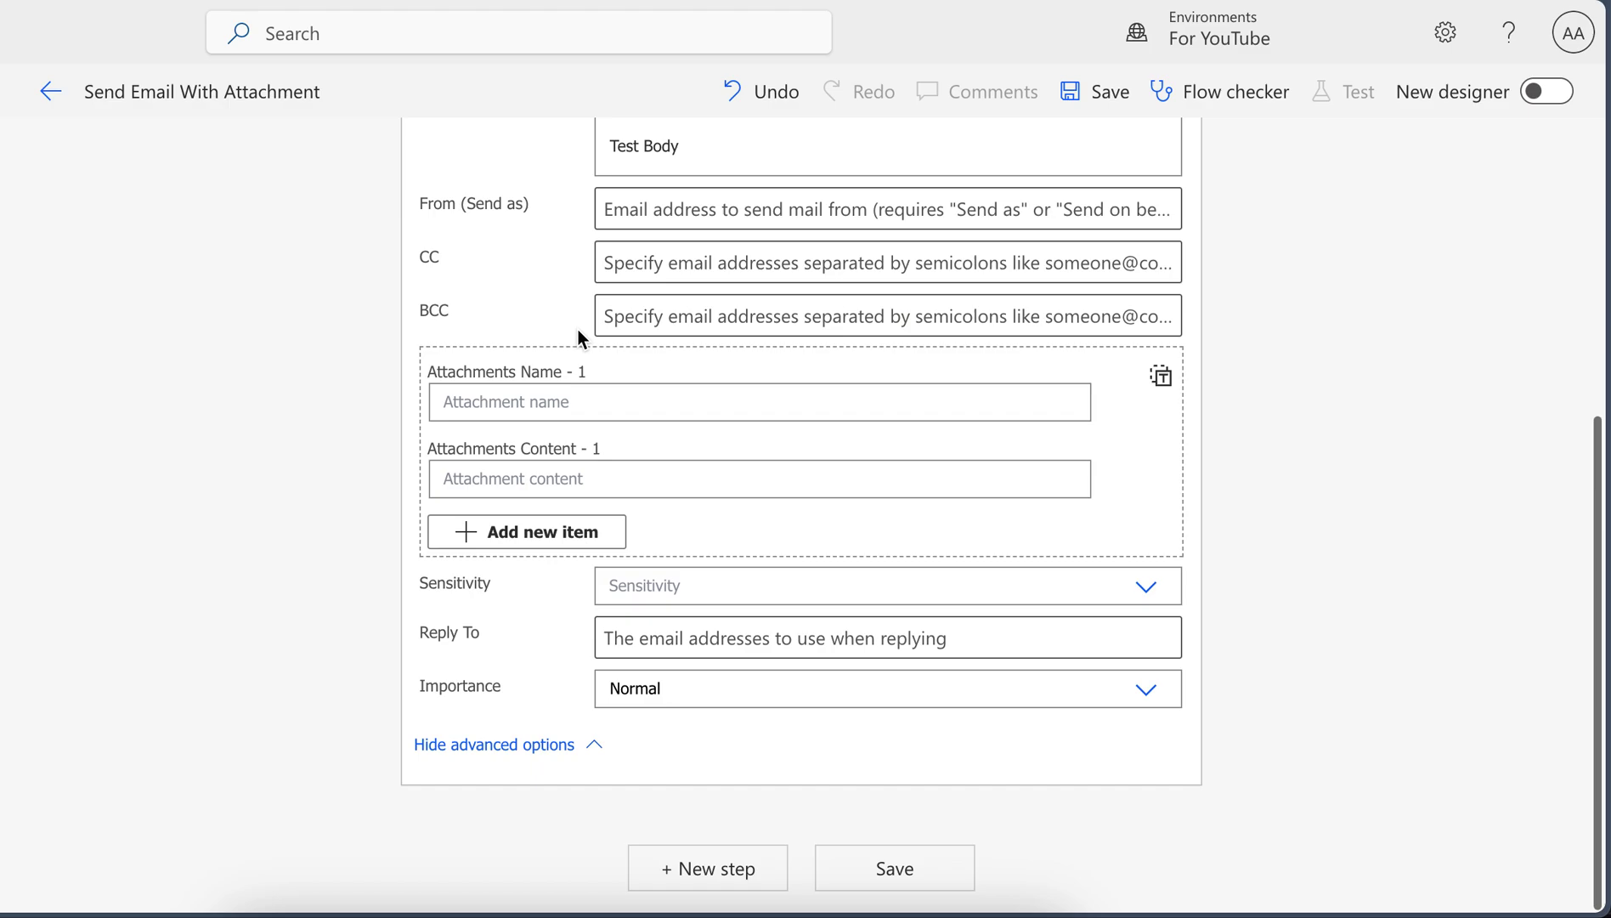
{"action": "left_click", "coordinate": [543, 408]}
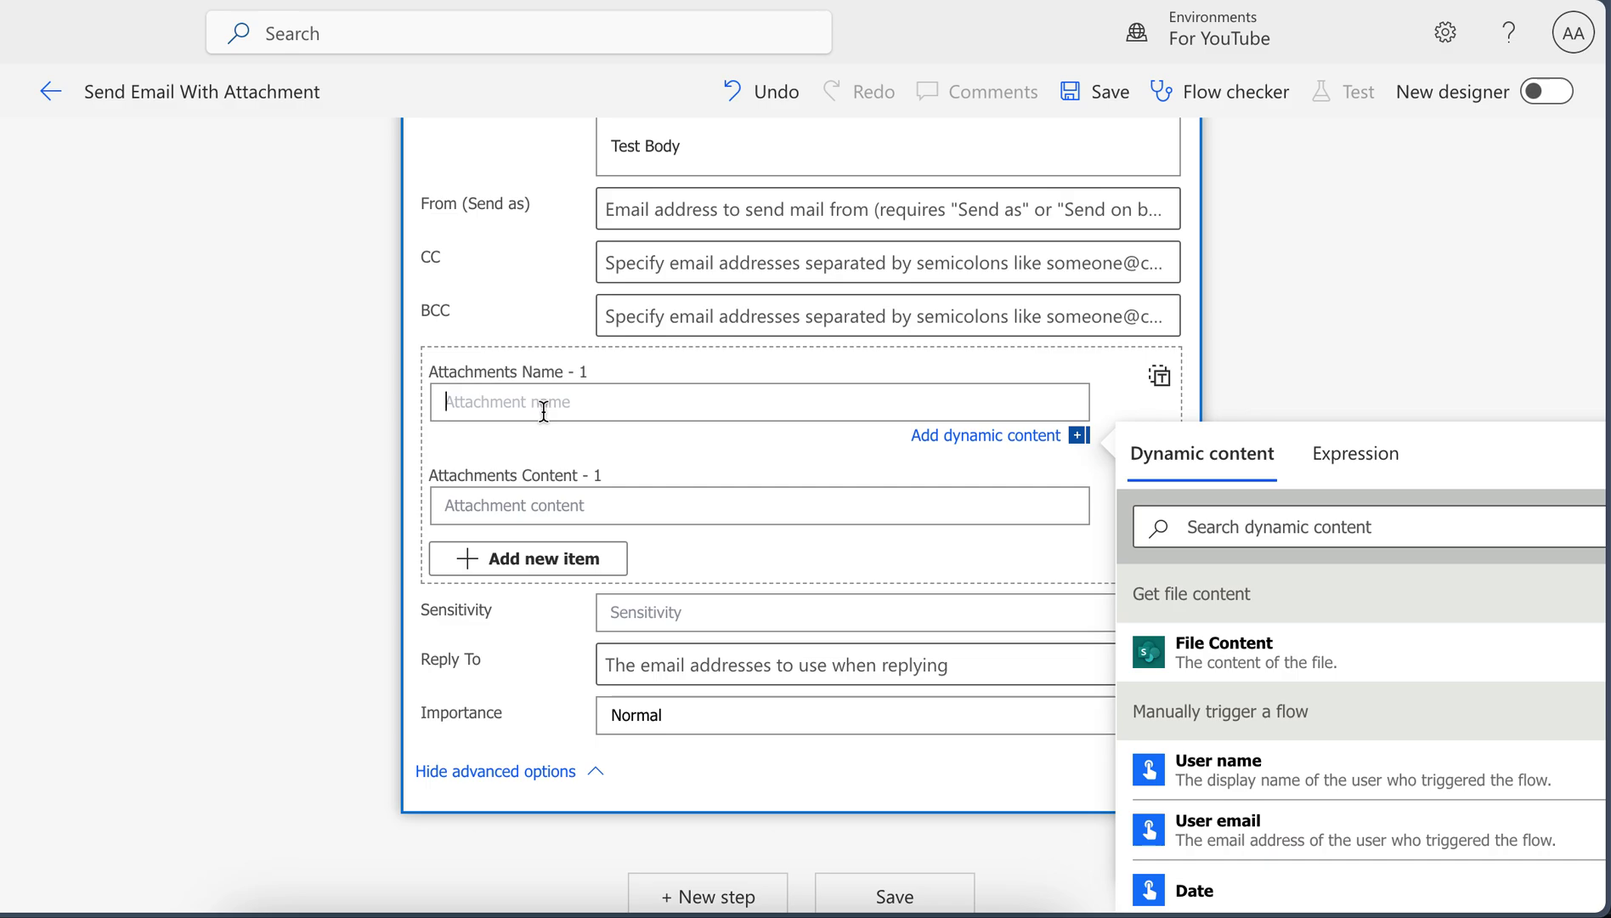
{"action": "type", "text": "ThisFile.docx"}
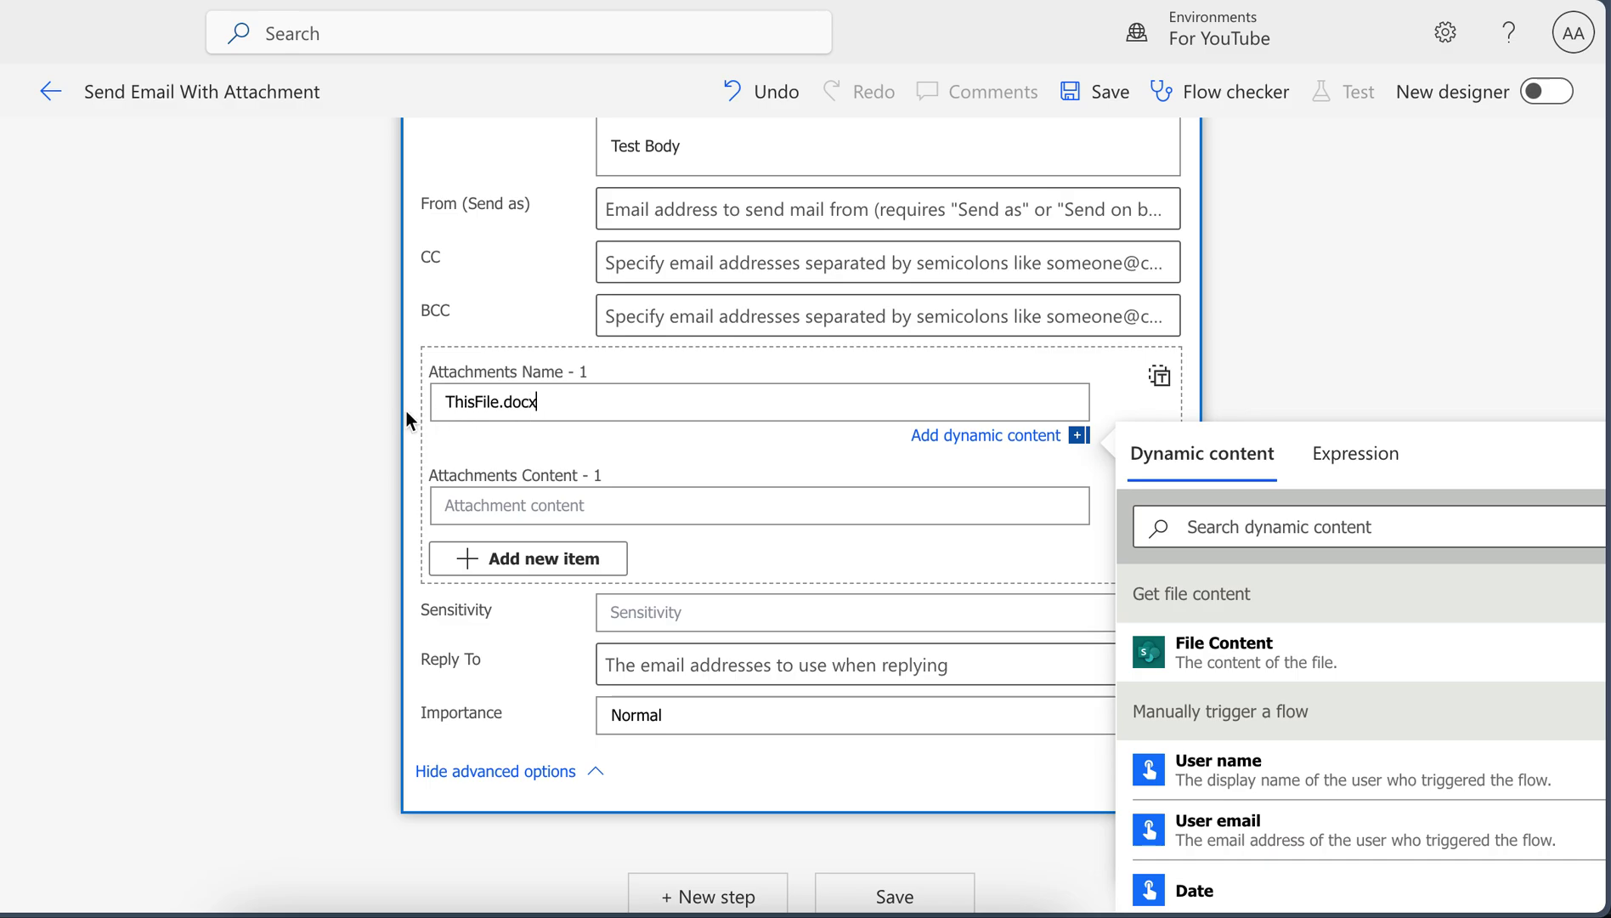
- Use the SharePoint File Content as attachment content and save the flow
{"action": "left_click", "coordinate": [561, 496]}
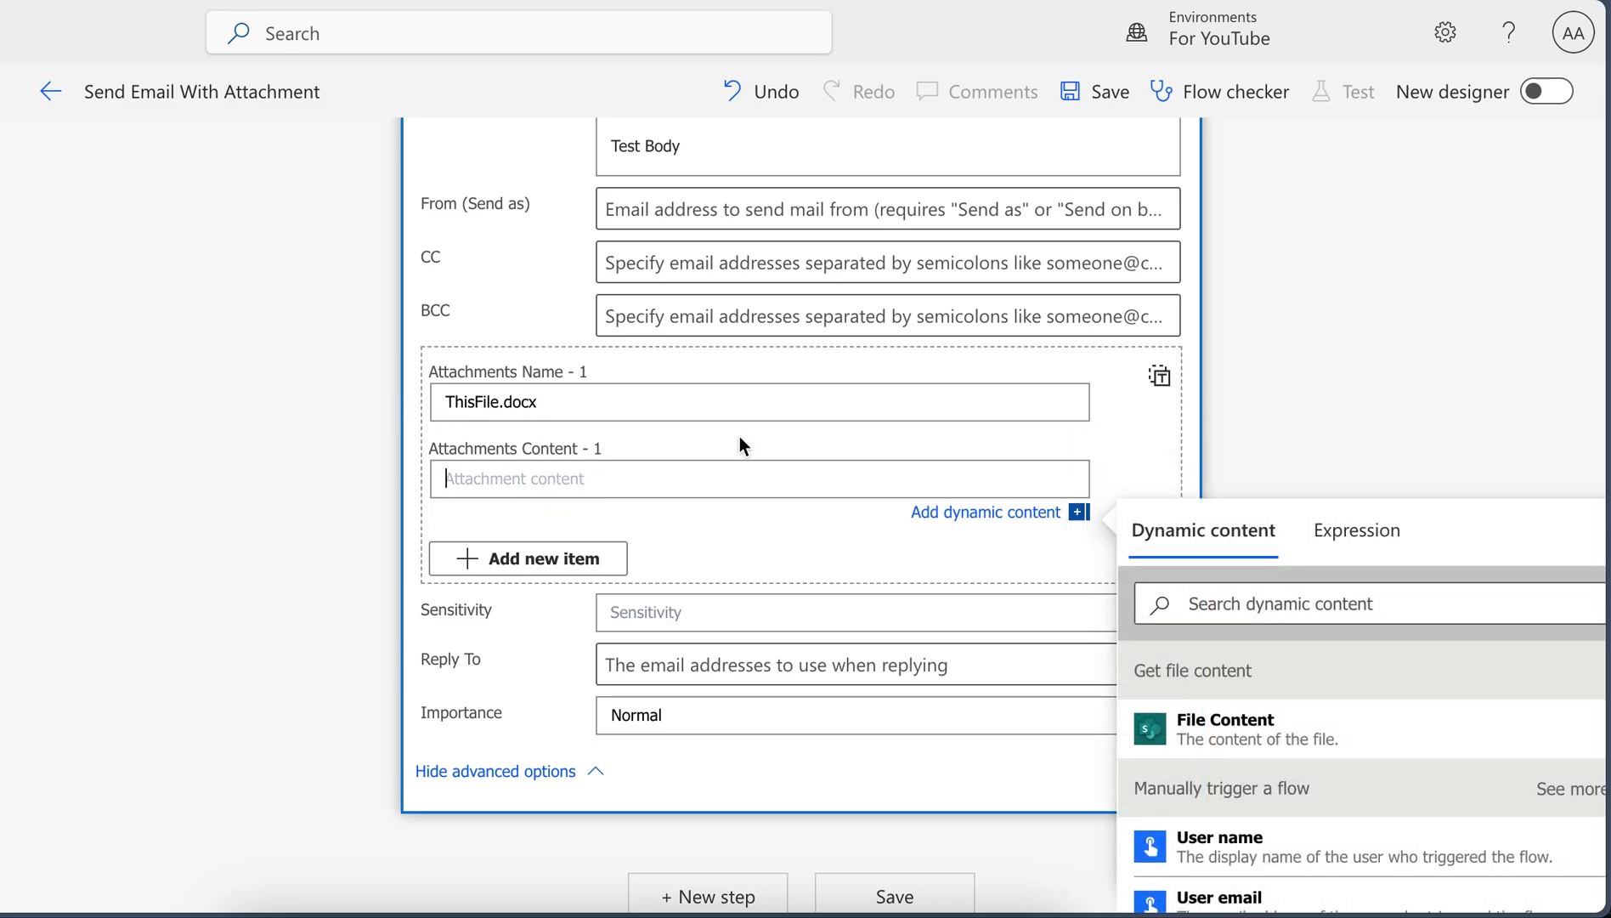
{"action": "left_click", "coordinate": [1211, 723]}
{"action": "left_click", "coordinate": [1350, 393]}
{"action": "left_click", "coordinate": [1113, 95]}
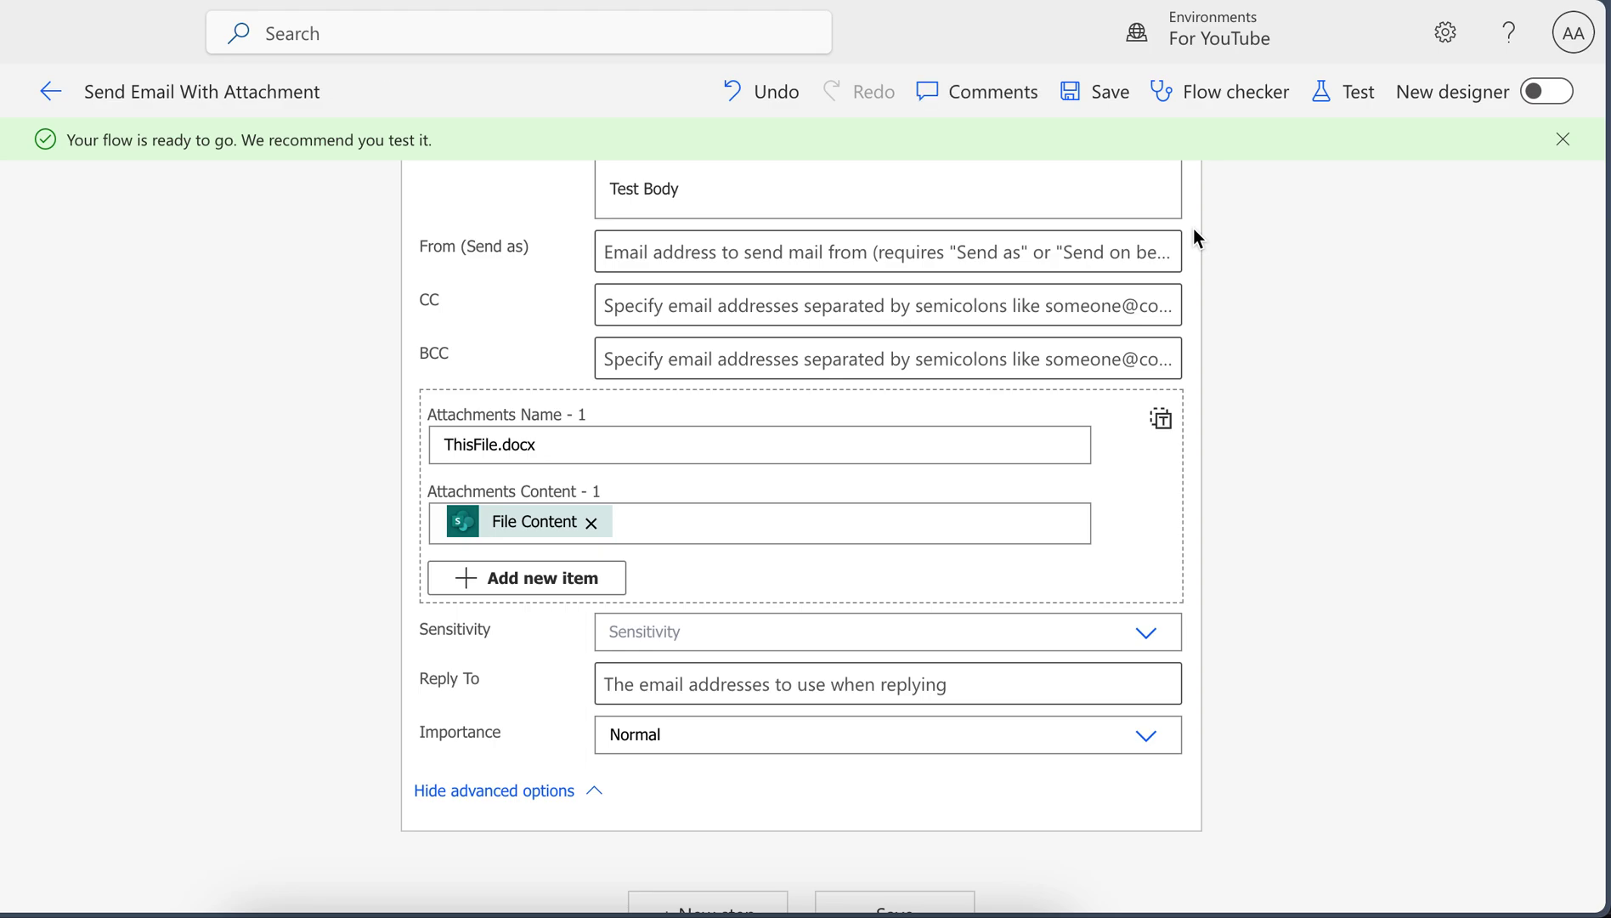
- Append 'for' to the subject and begin an expression with utcNow()
{"action": "scroll", "coordinate": [1193, 227], "scroll_direction": "up", "scroll_amount": 3}
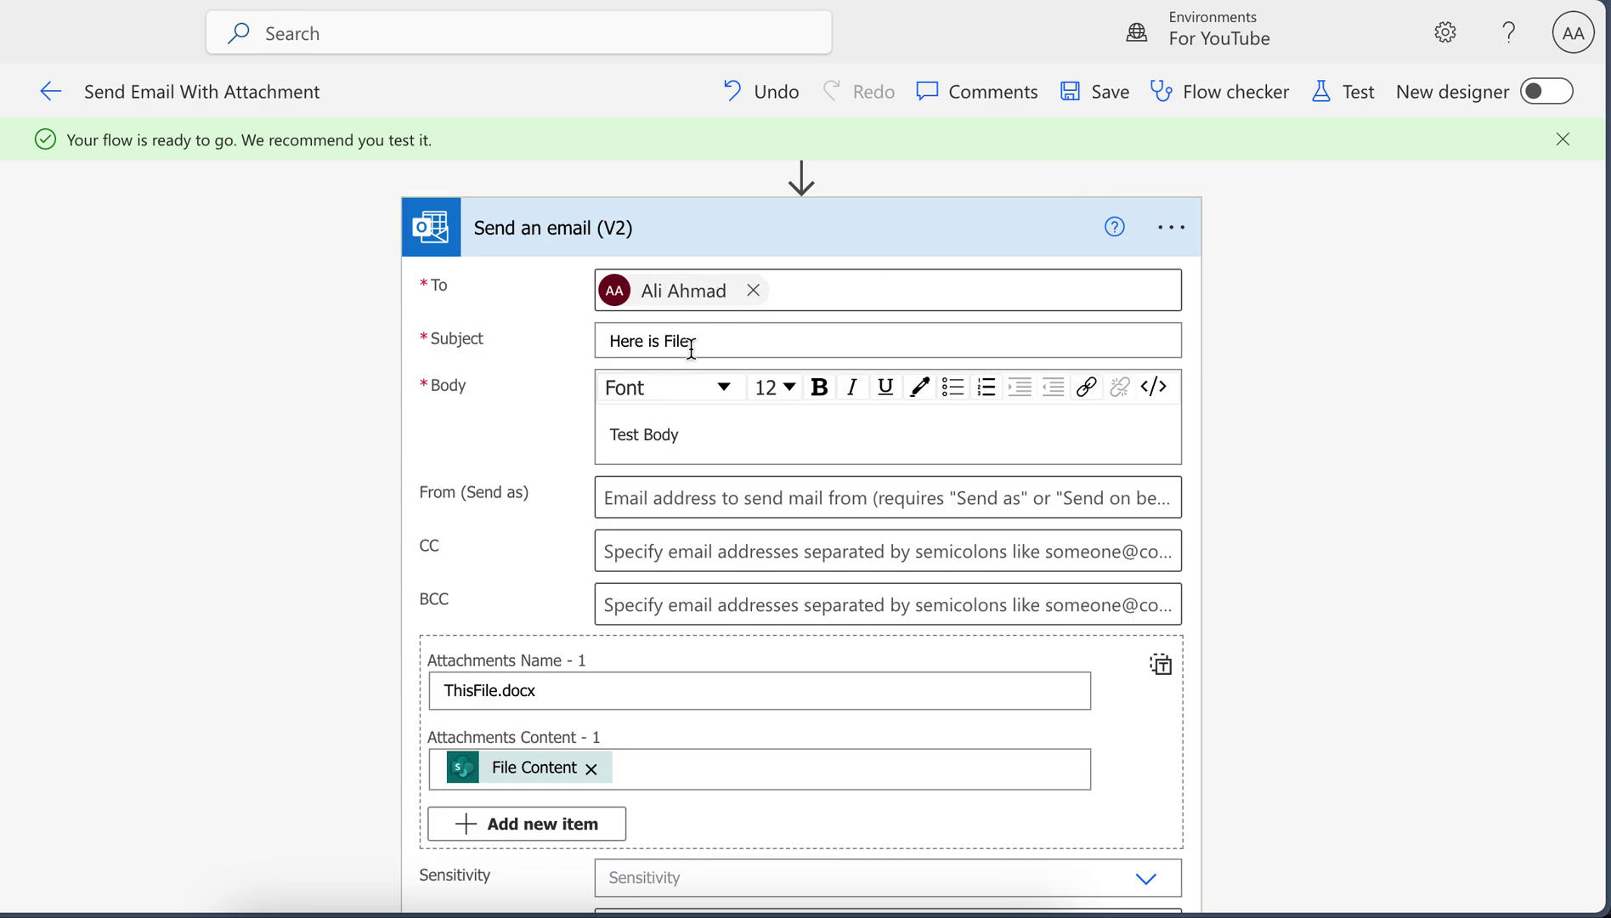
{"action": "left_click", "coordinate": [692, 344]}
{"action": "type", "text": "for"}
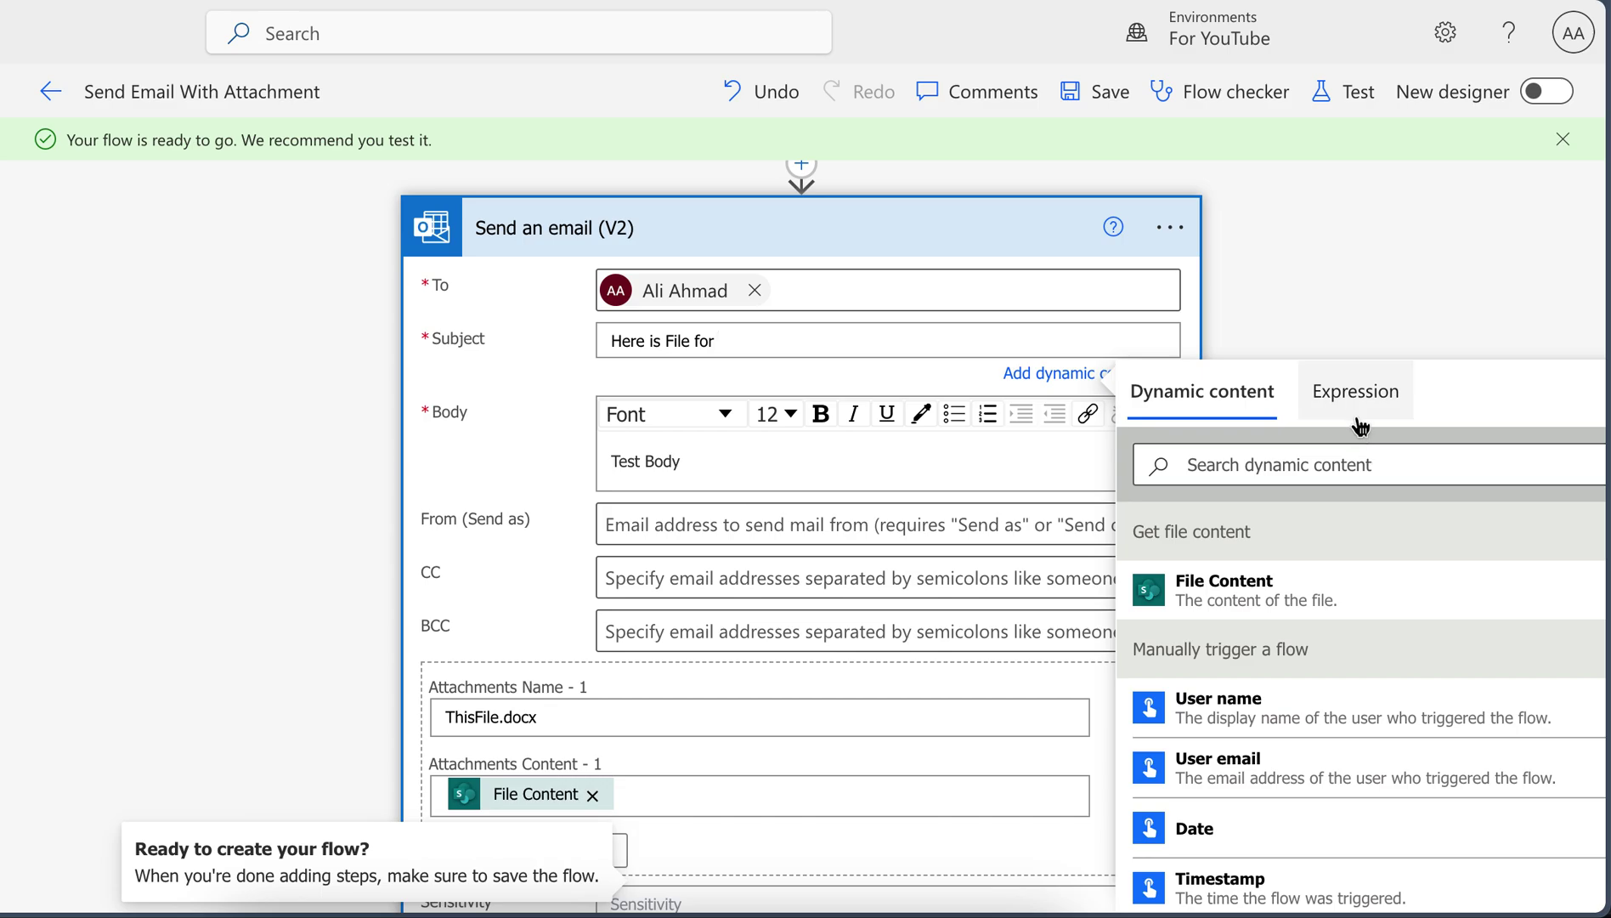
{"action": "left_click", "coordinate": [1358, 406]}
{"action": "left_click", "coordinate": [1221, 467]}
{"action": "type", "text": "ur"}
{"action": "key", "text": "BackSpace"}
{"action": "type", "text": "t"}
{"action": "key", "text": "Return"}
- Wrap the expression as addHours(utcNow(),5)
{"action": "left_click", "coordinate": [1191, 463]}
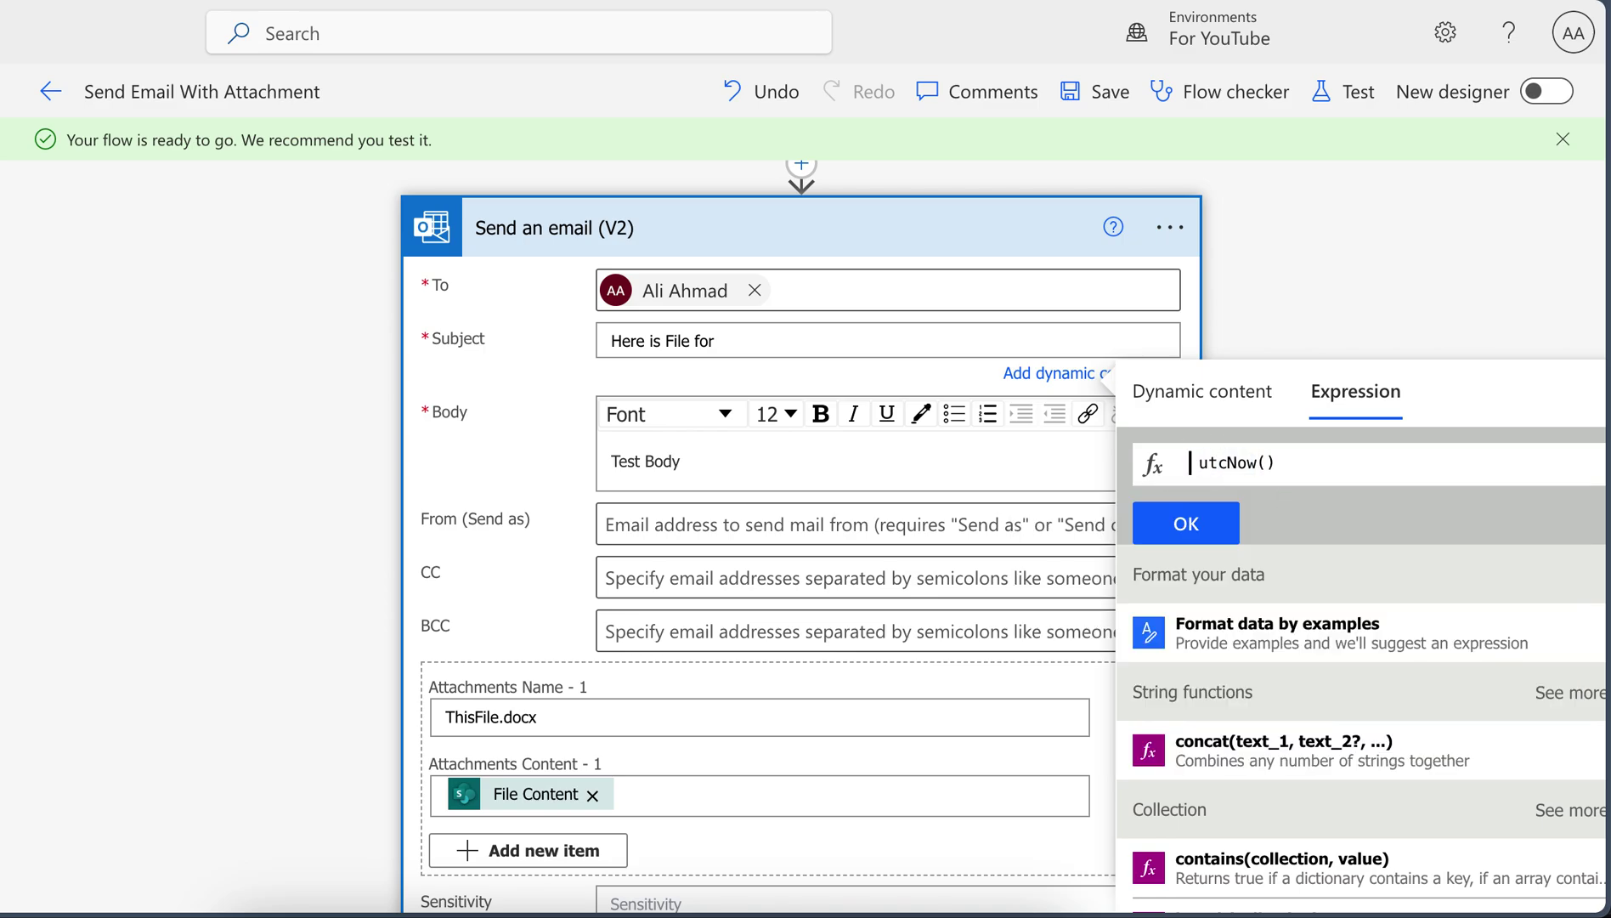
{"action": "type", "text": "addHours"}
{"action": "key", "text": "BackSpace"}
{"action": "type", "text": "("}
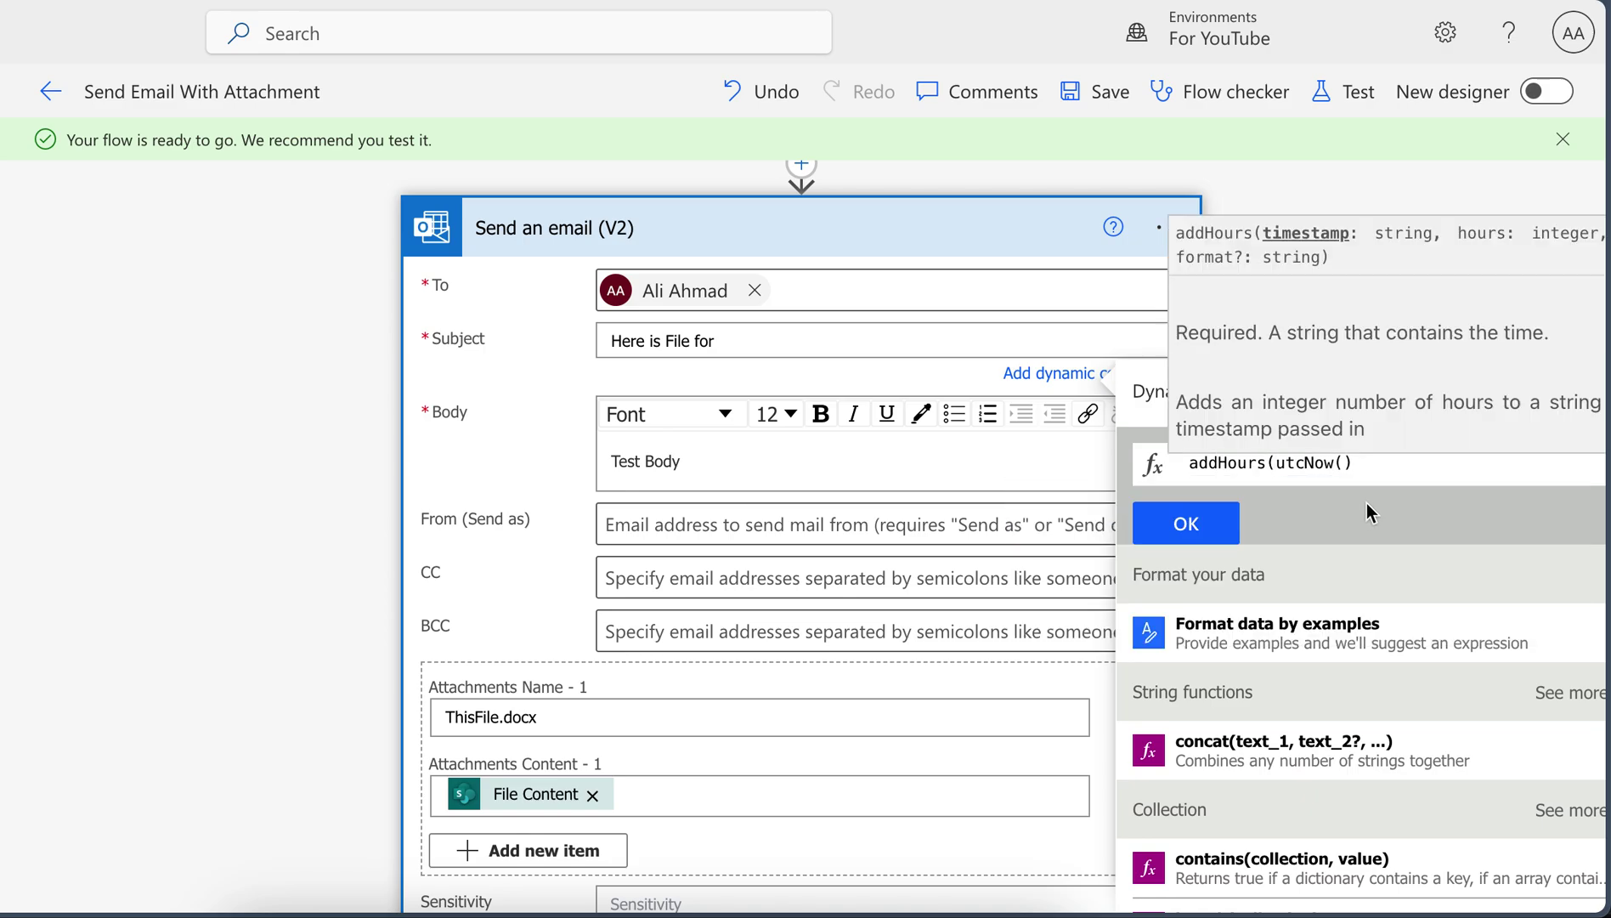
{"action": "left_click", "coordinate": [1379, 459]}
{"action": "type", "text": ")"}
{"action": "key", "text": "Left"}
{"action": "type", "text": ","}
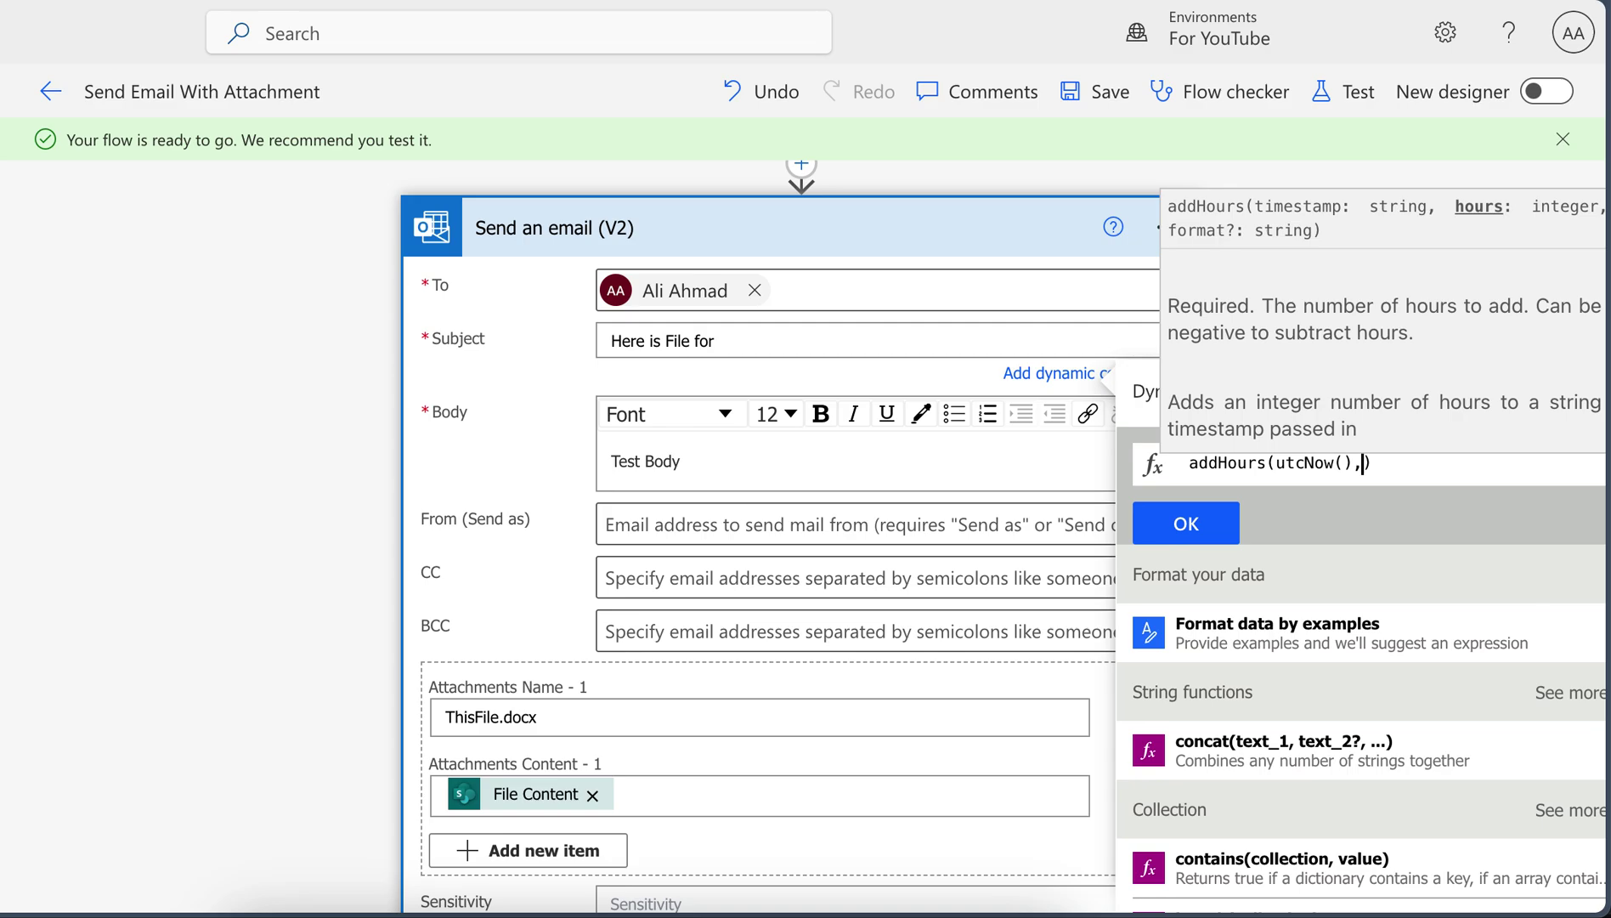
{"action": "type", "text": "5"}
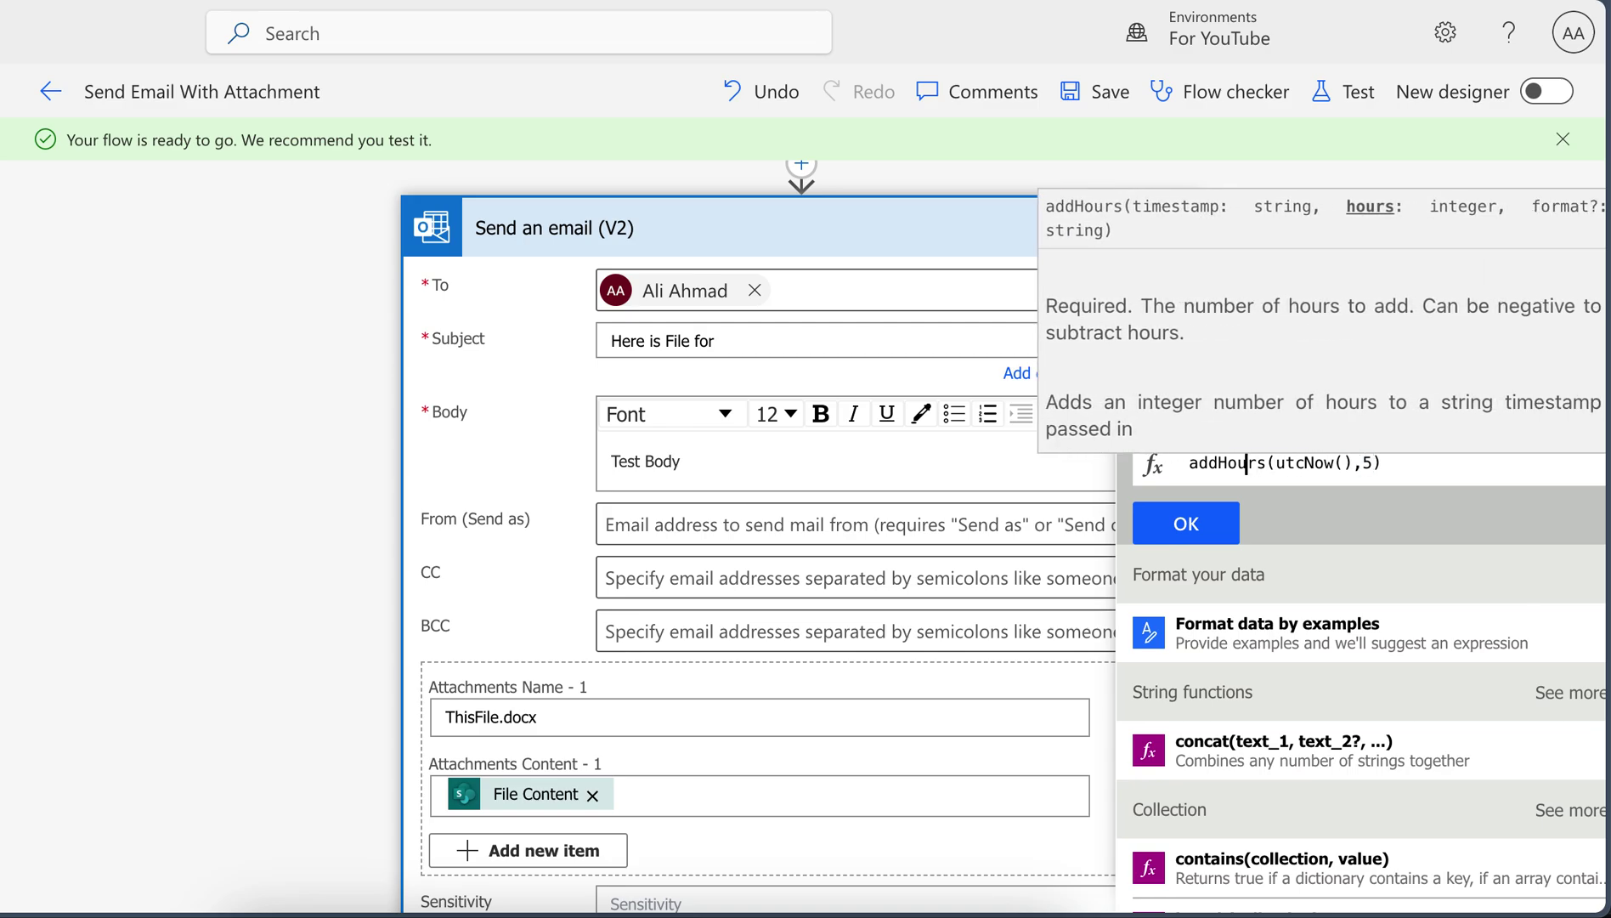
- Wrap it in formatDateTime(...,'dd-MM-yyyy') and insert the expression into the subject
{"action": "key", "text": "Home"}
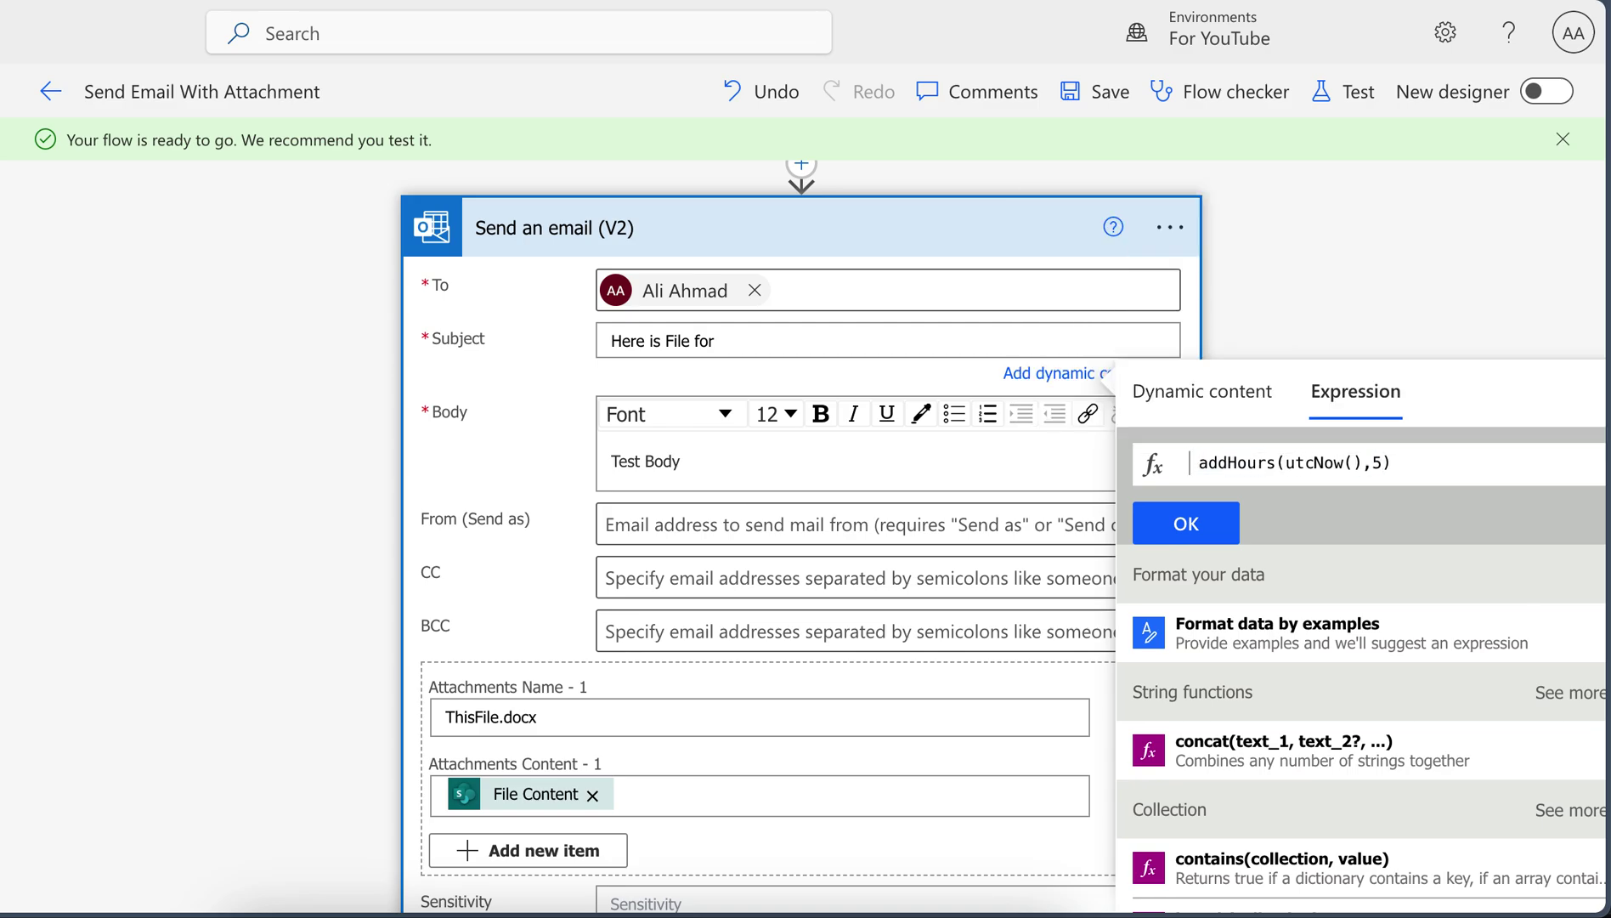
{"action": "type", "text": "fim"}
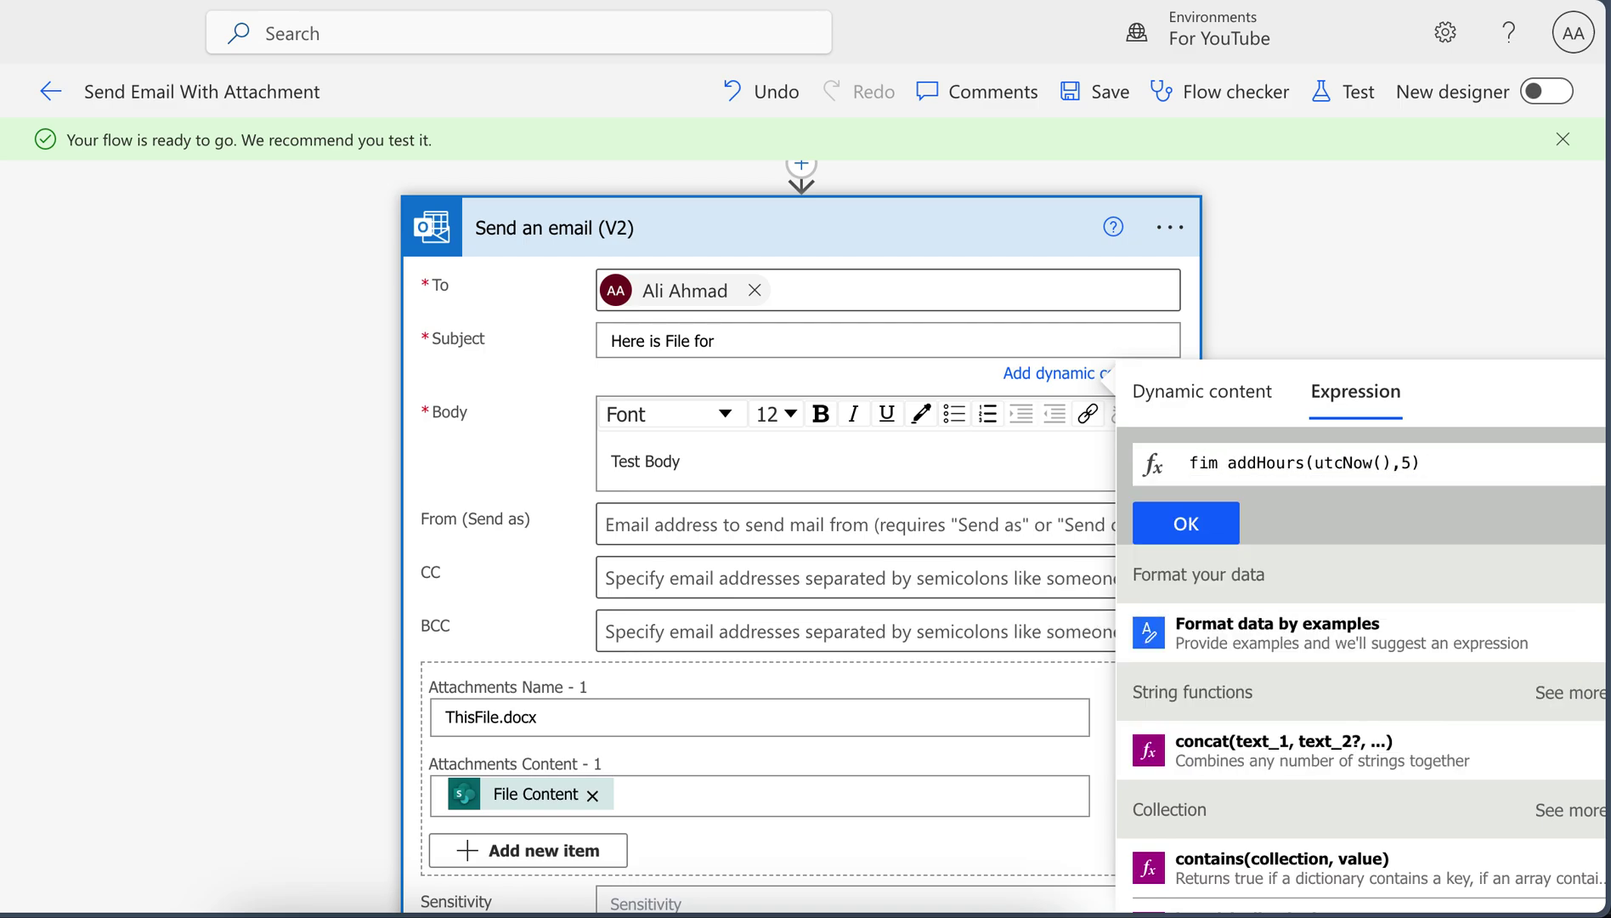
{"action": "key", "text": "BackSpace"}
{"action": "key", "text": "BackSpace"}
{"action": "type", "text": "ormatDateTime"}
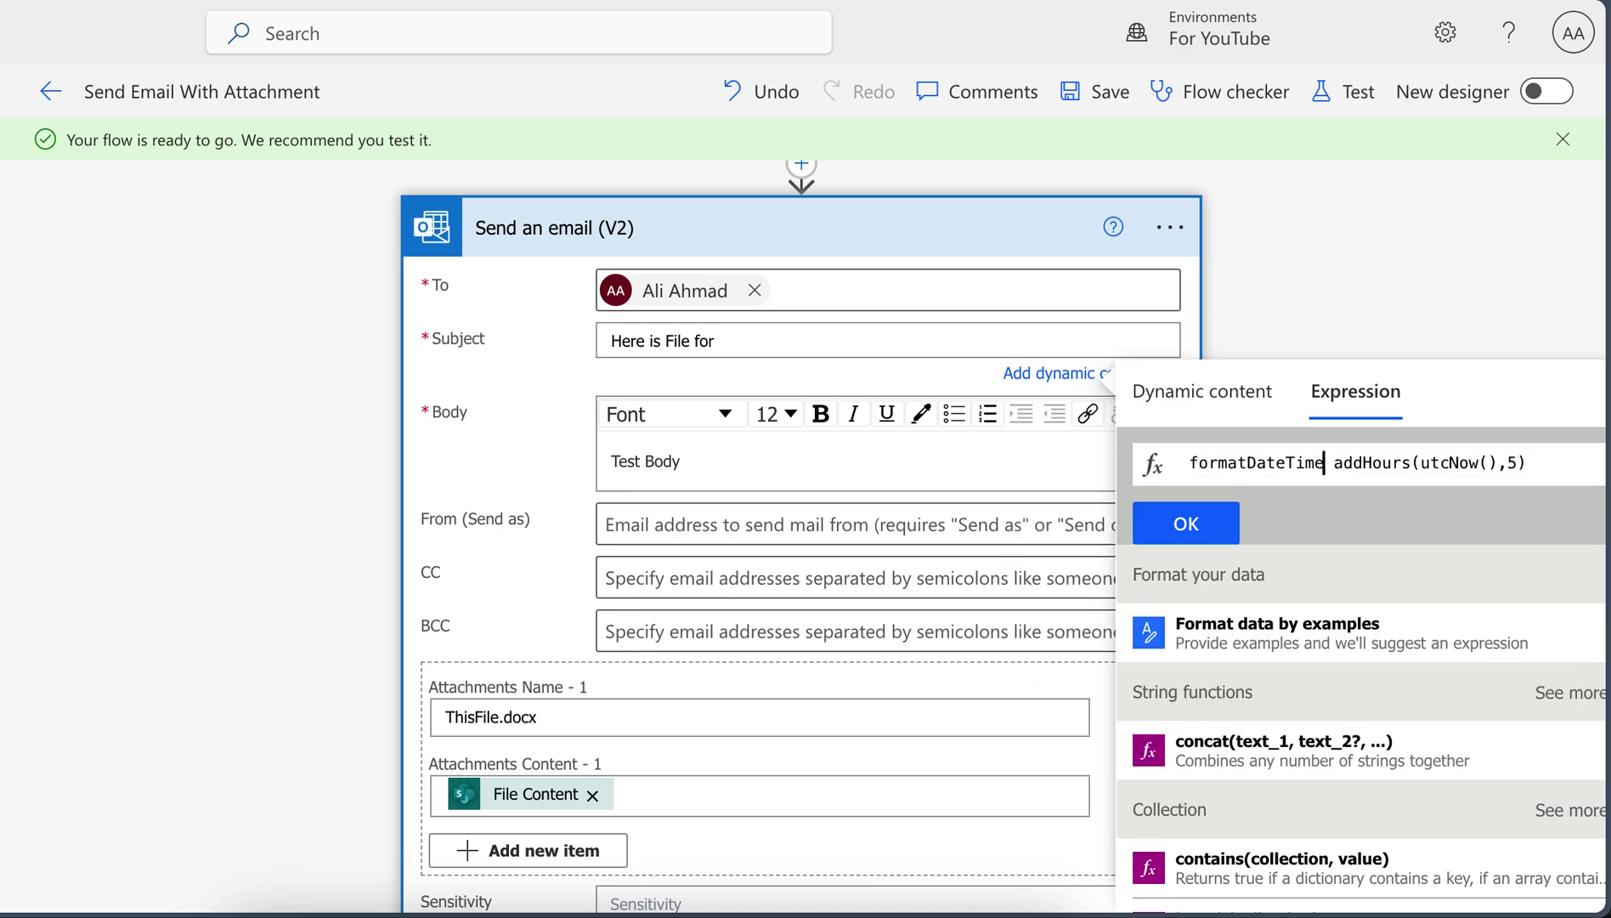
{"action": "key", "text": "BackSpace"}
{"action": "type", "text": "("}
{"action": "left_click", "coordinate": [1576, 461]}
{"action": "type", "text": ")"}
{"action": "key", "text": "Left"}
{"action": "type", "text": ","}
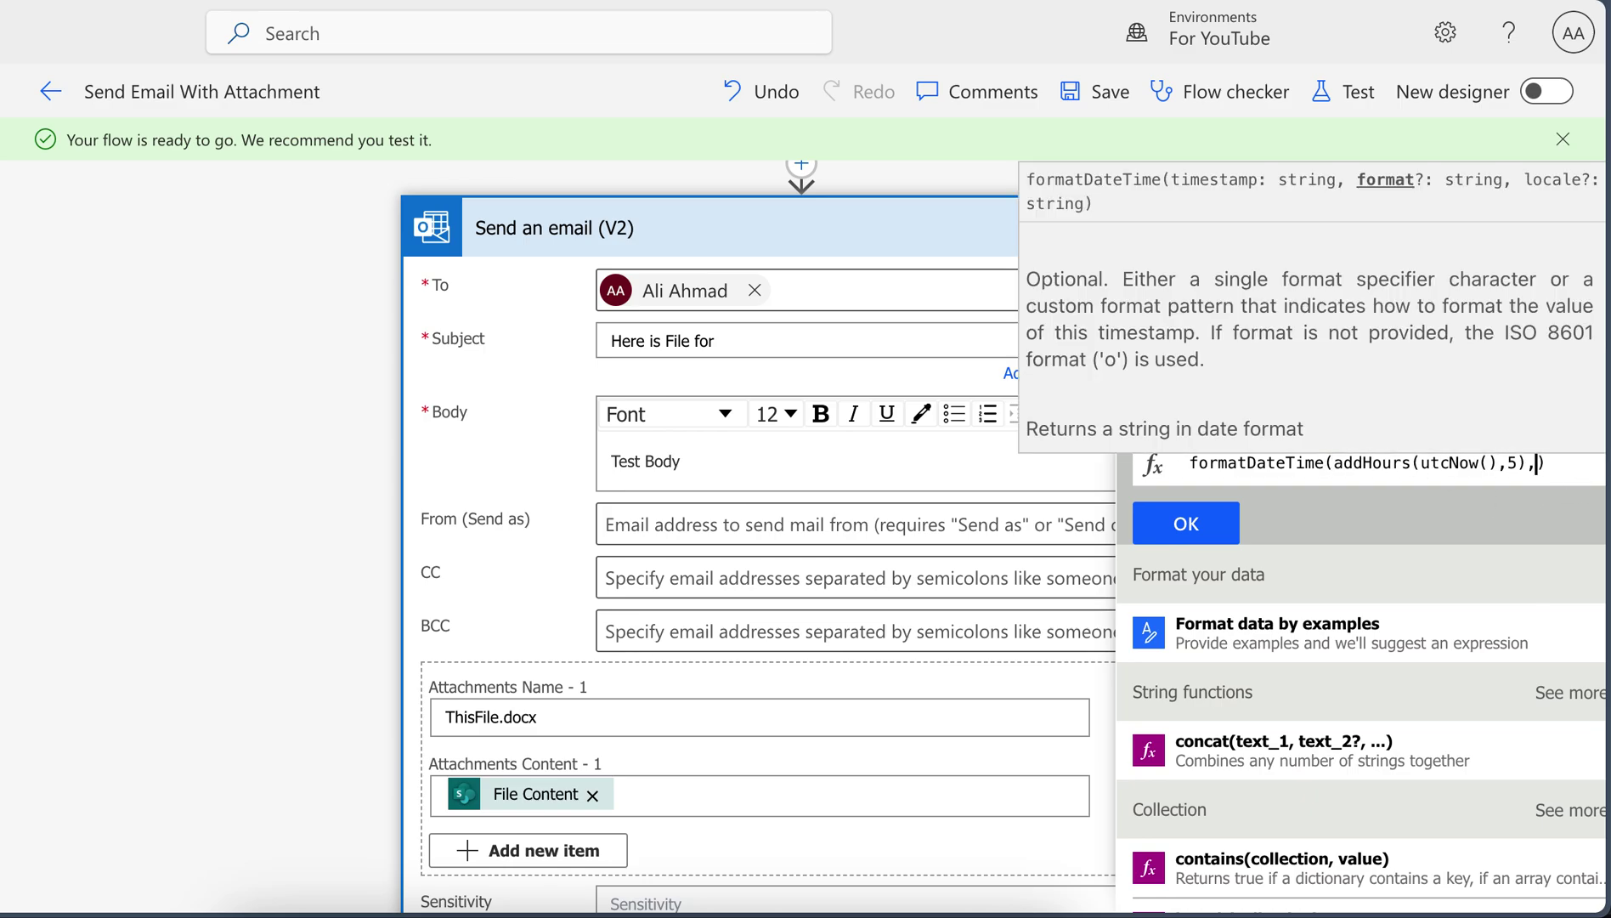
{"action": "type", "text": "'"}
{"action": "type", "text": "dd-"}
{"action": "type", "text": "MM-"}
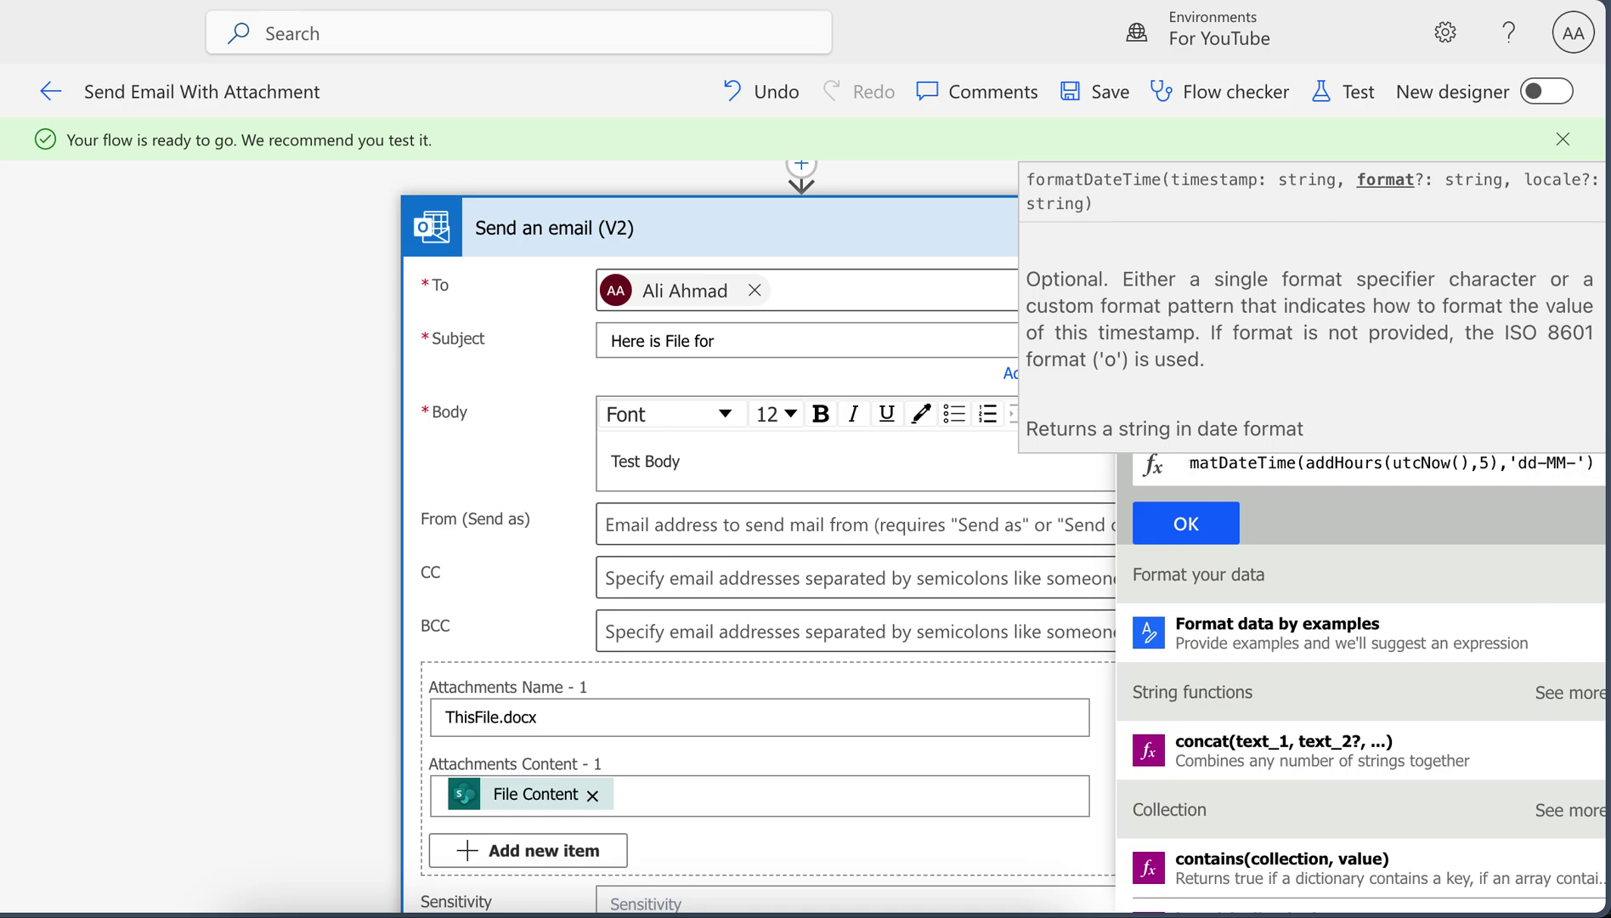
{"action": "type", "text": "yyyy"}
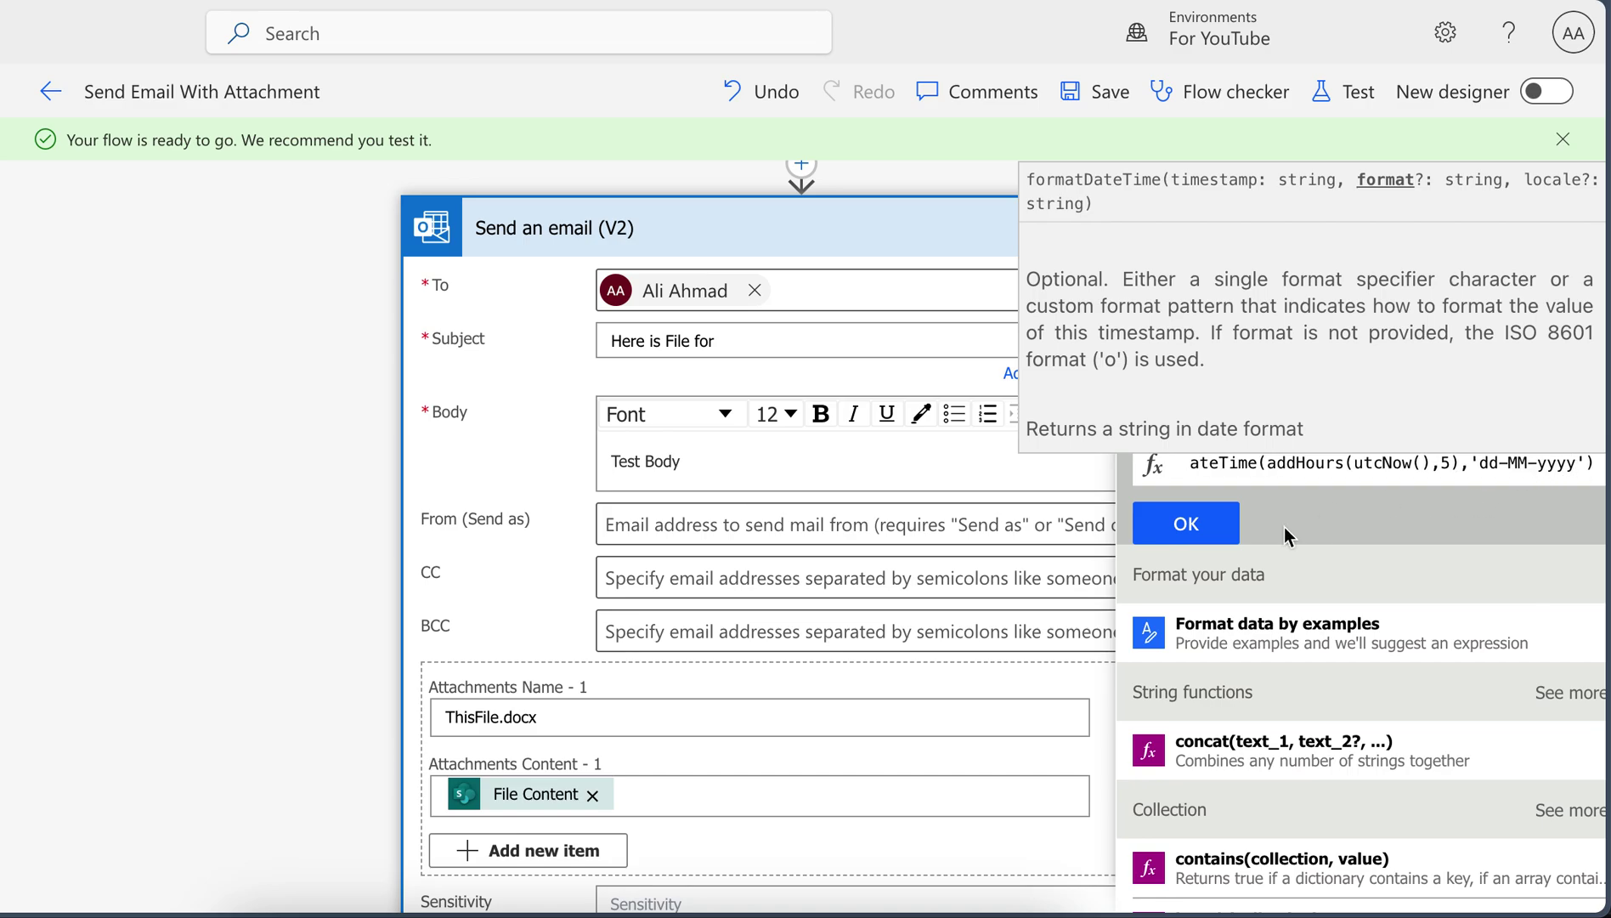
{"action": "left_click", "coordinate": [1189, 525]}
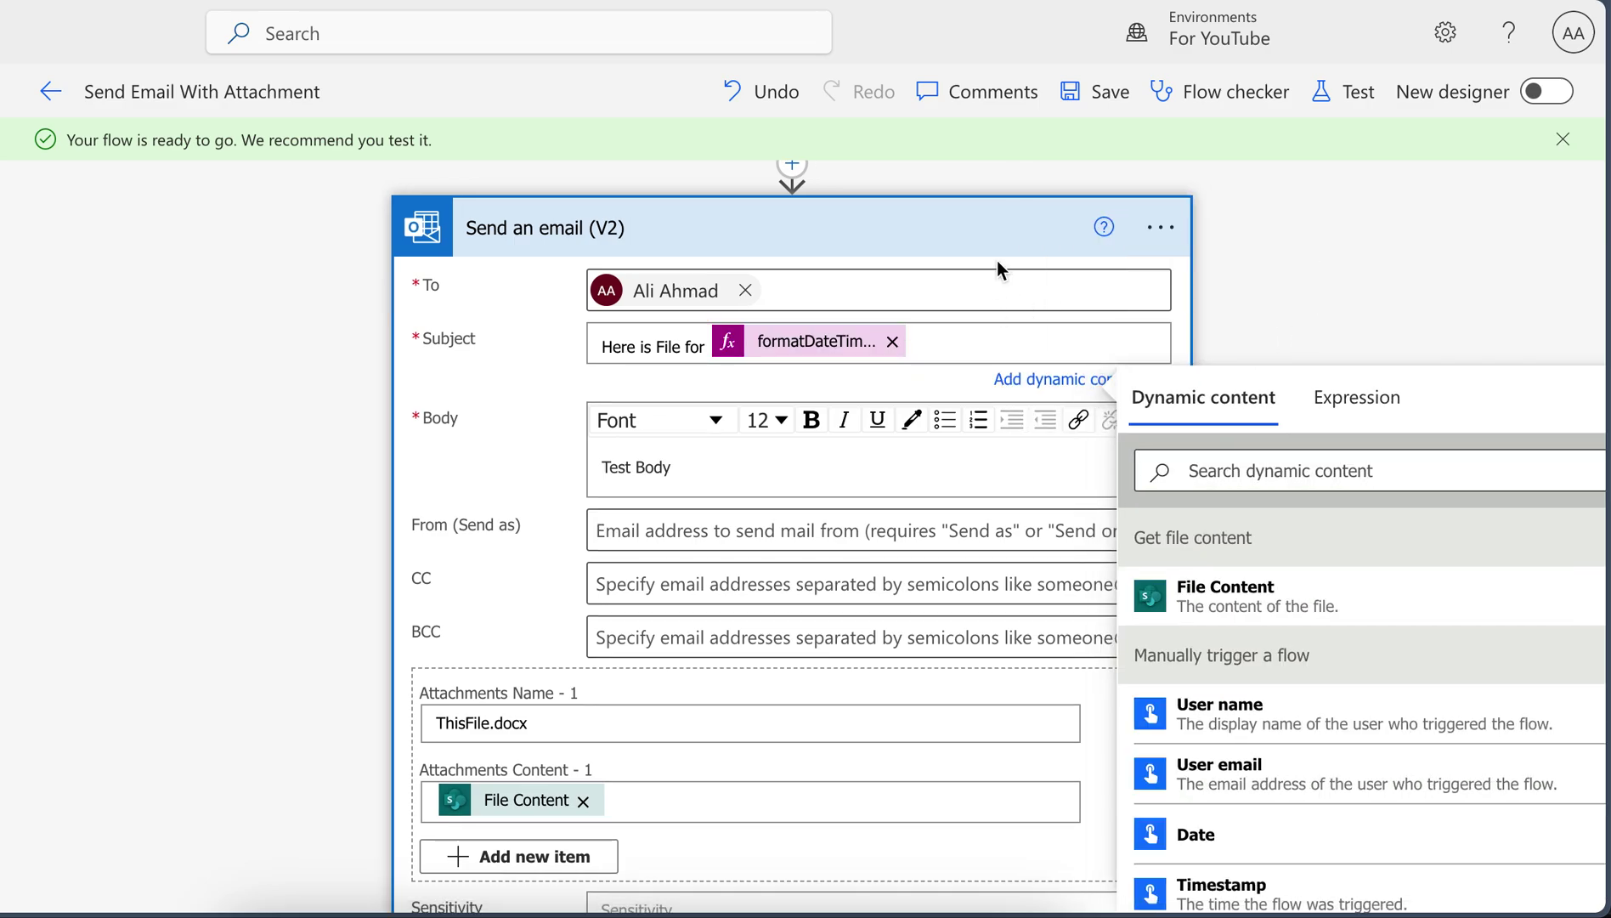
- Save and run a manual test, confirming the SharePoint and Outlook connections
{"action": "left_click", "coordinate": [1309, 198]}
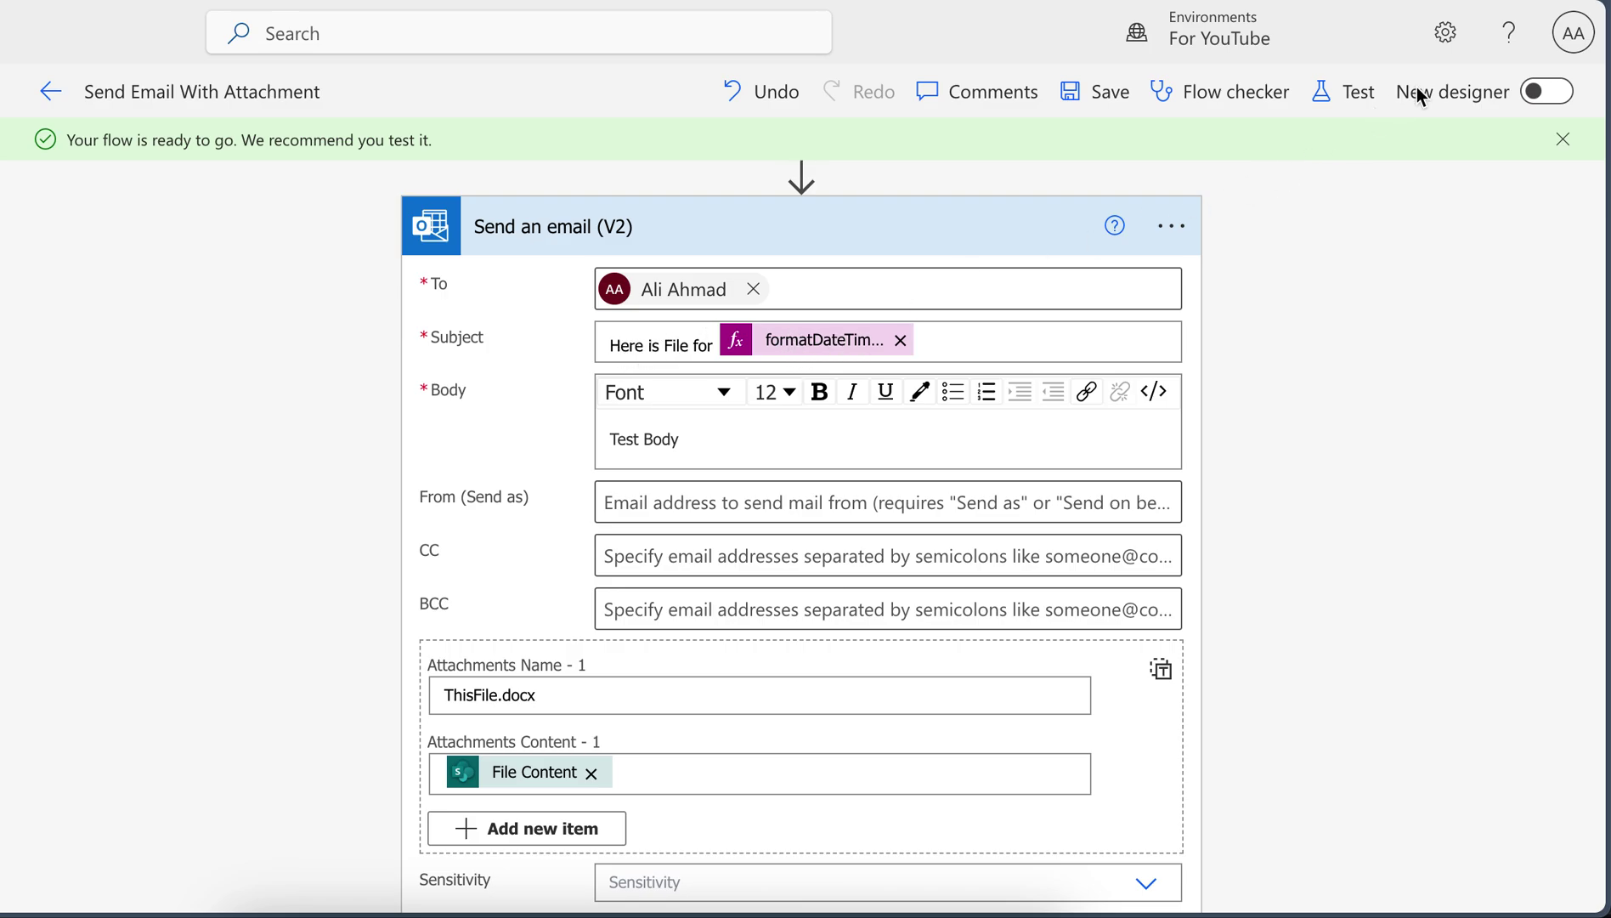
{"action": "left_click", "coordinate": [1341, 92]}
{"action": "left_click", "coordinate": [1106, 156]}
{"action": "left_click", "coordinate": [1134, 863]}
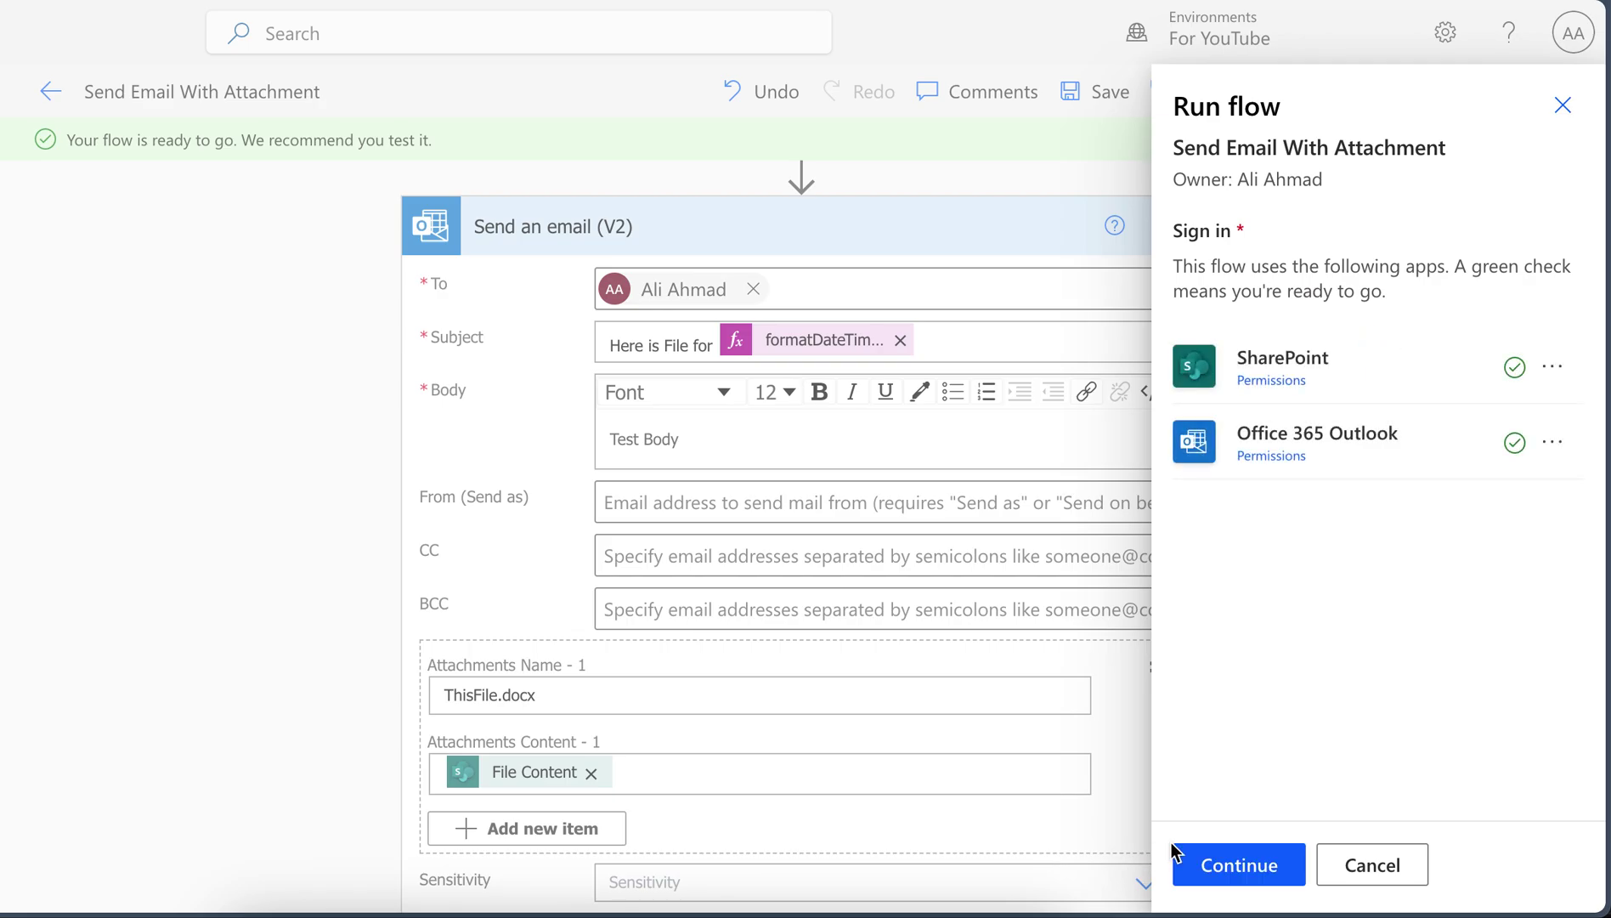
{"action": "left_click", "coordinate": [1238, 863]}
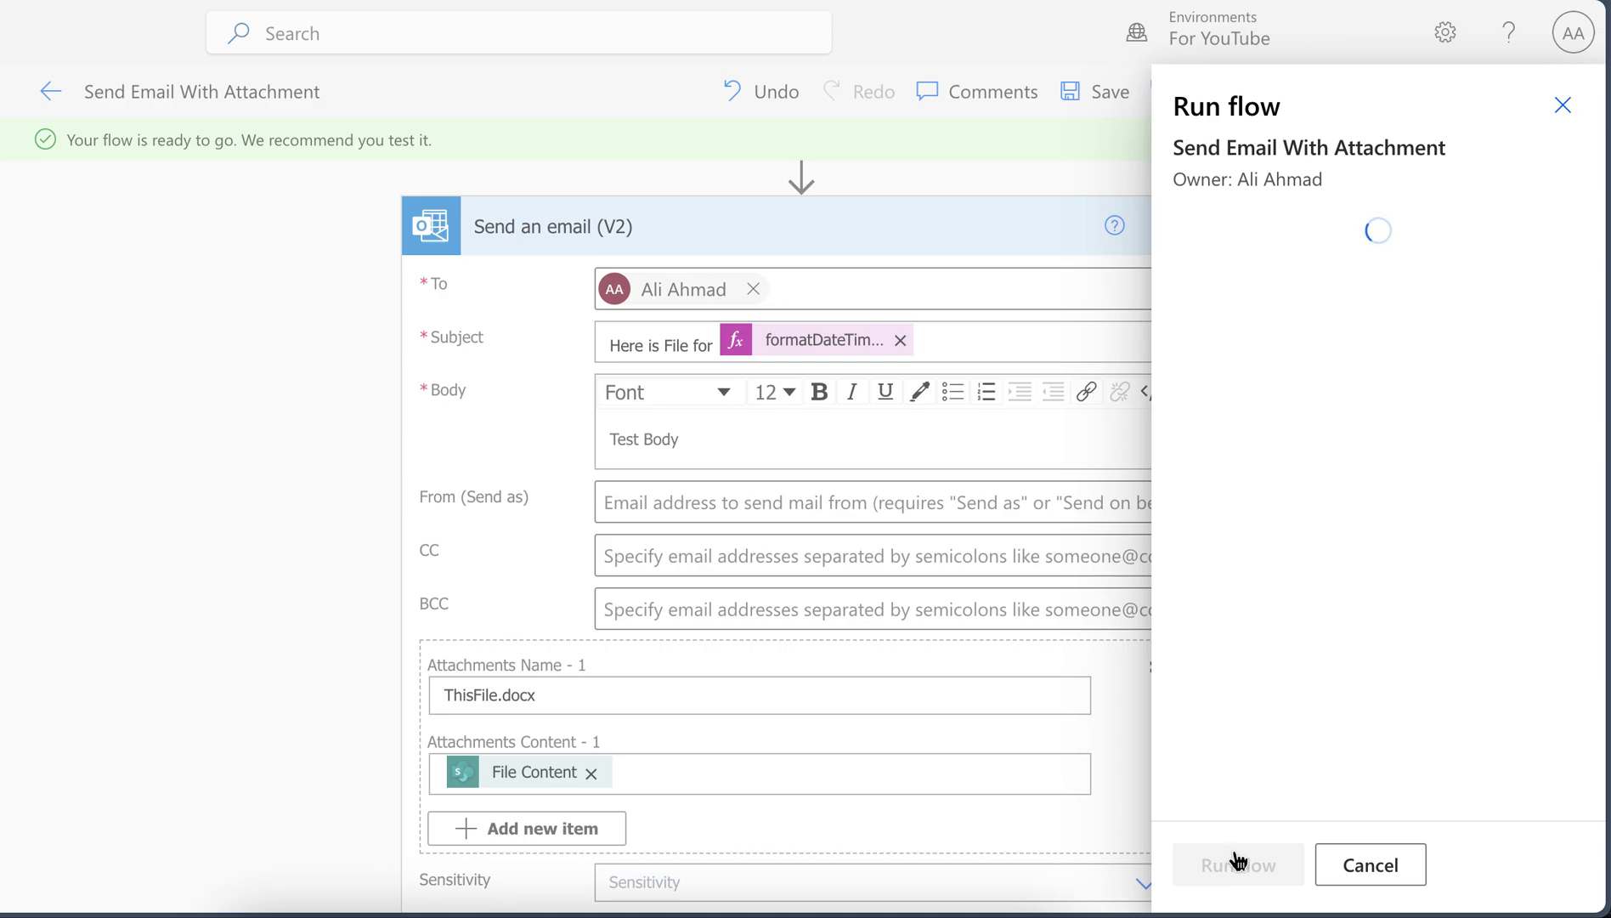
{"action": "left_click", "coordinate": [1236, 863]}
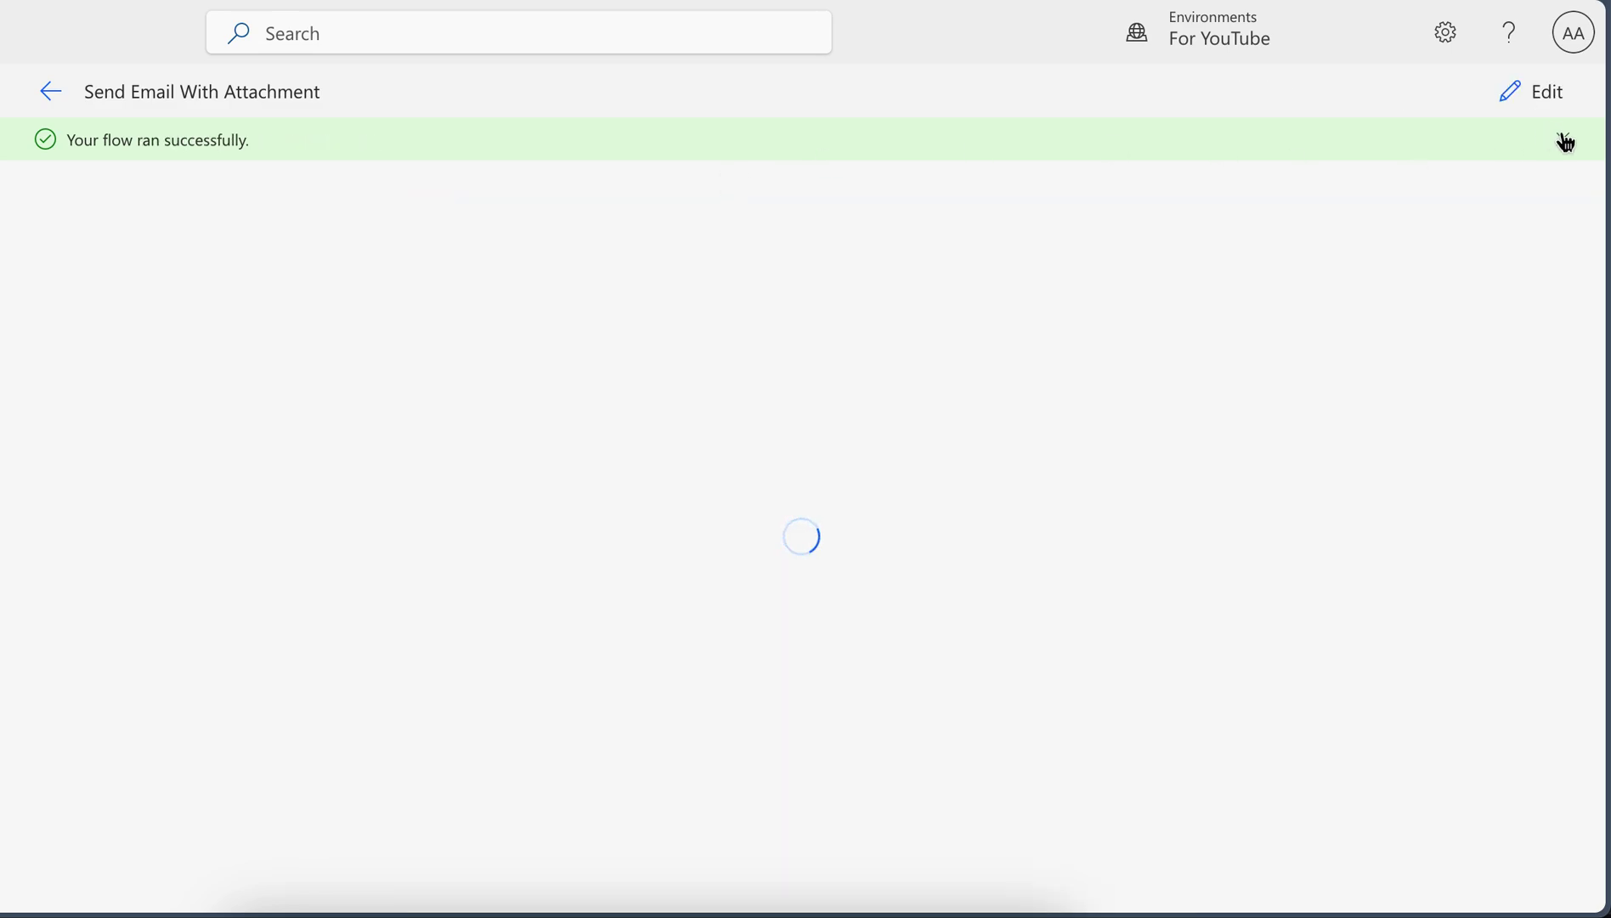
- Dismiss the success notice and expand the Send an email (V2) run details
{"action": "left_click", "coordinate": [1562, 139]}
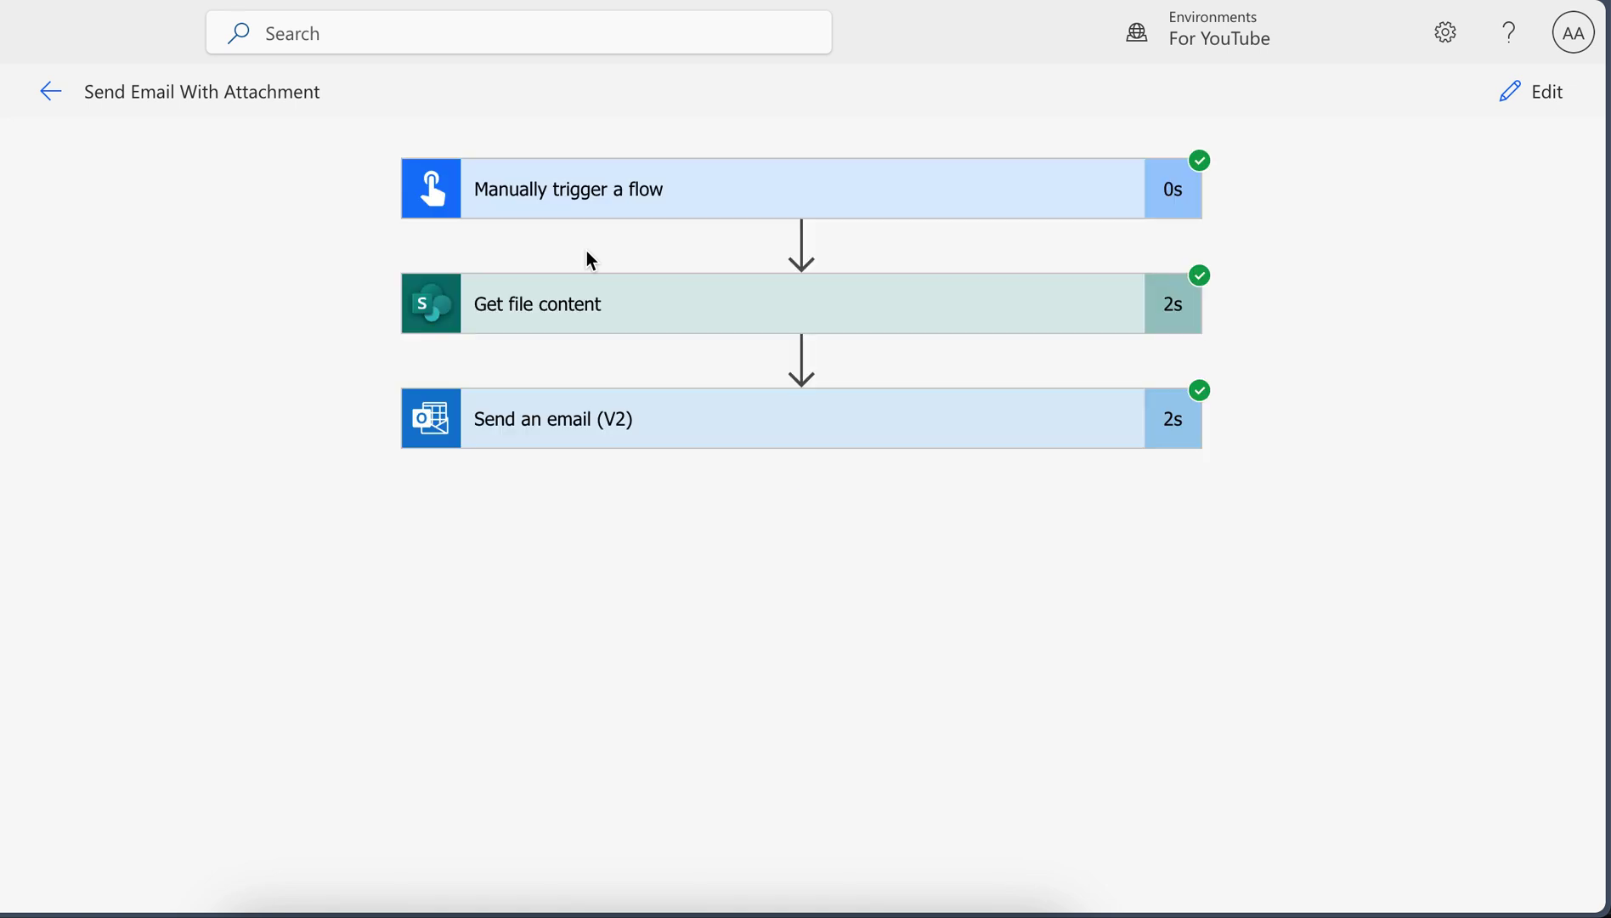
{"action": "left_click", "coordinate": [648, 417]}
{"action": "scroll", "coordinate": [283, 488], "scroll_direction": "down", "scroll_amount": 2}
{"action": "scroll", "coordinate": [283, 489], "scroll_direction": "down", "scroll_amount": 2}
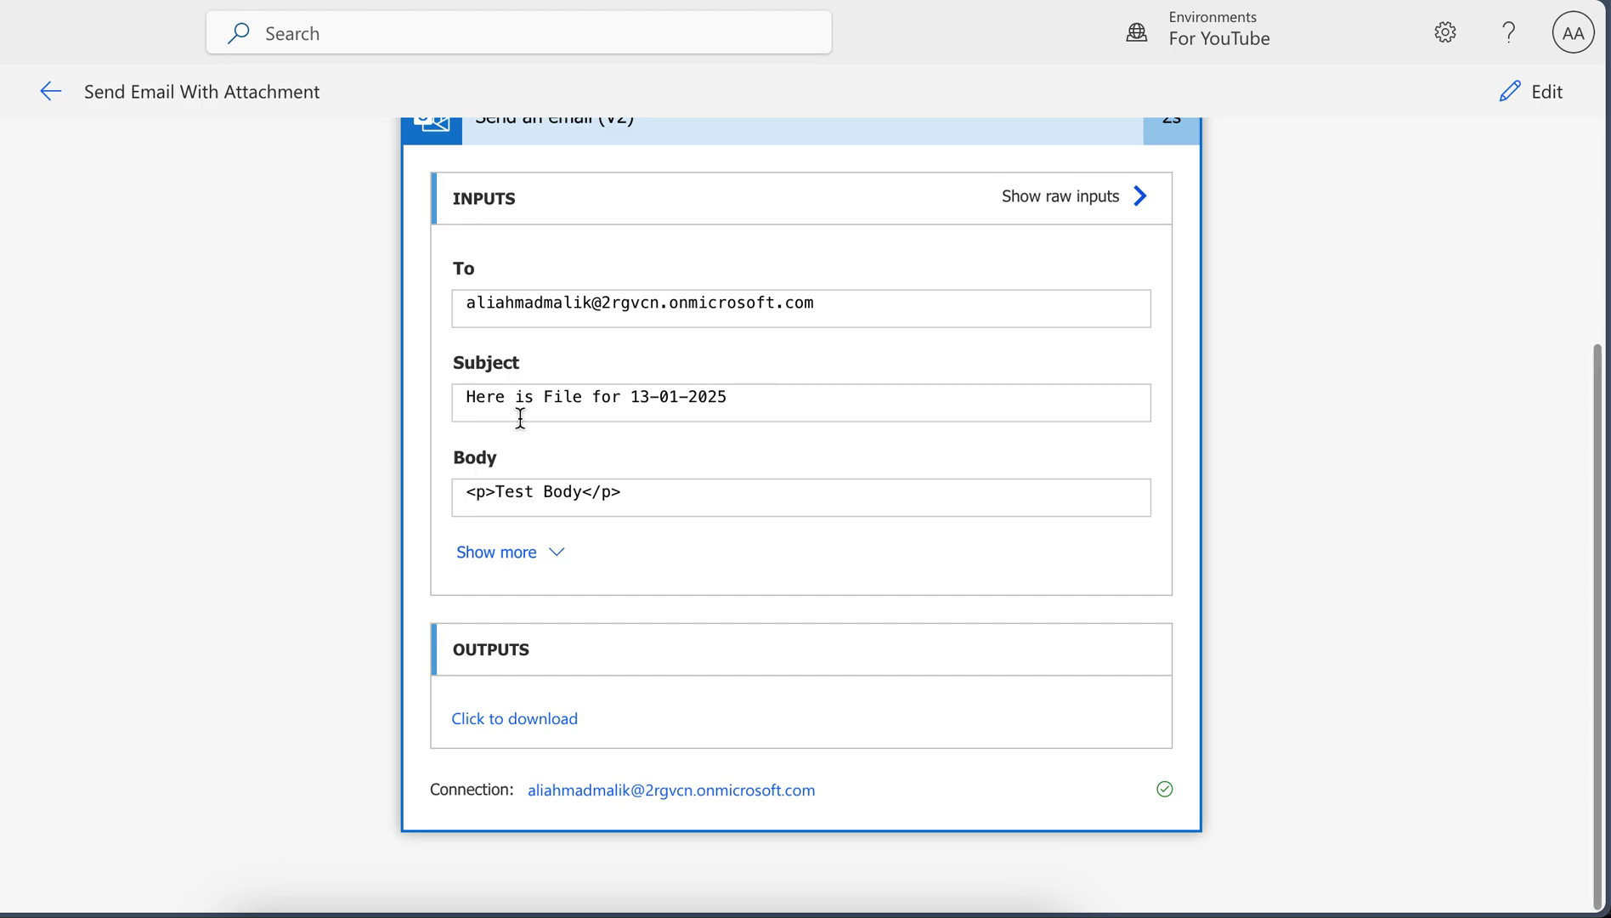
{"action": "left_click_drag", "start_coordinate": [467, 396], "coordinate": [831, 394]}
- Verify the sent subject shows the date 13-01-2025, then collapse the details
{"action": "left_click", "coordinate": [647, 396]}
{"action": "double_click", "coordinate": [831, 395]}
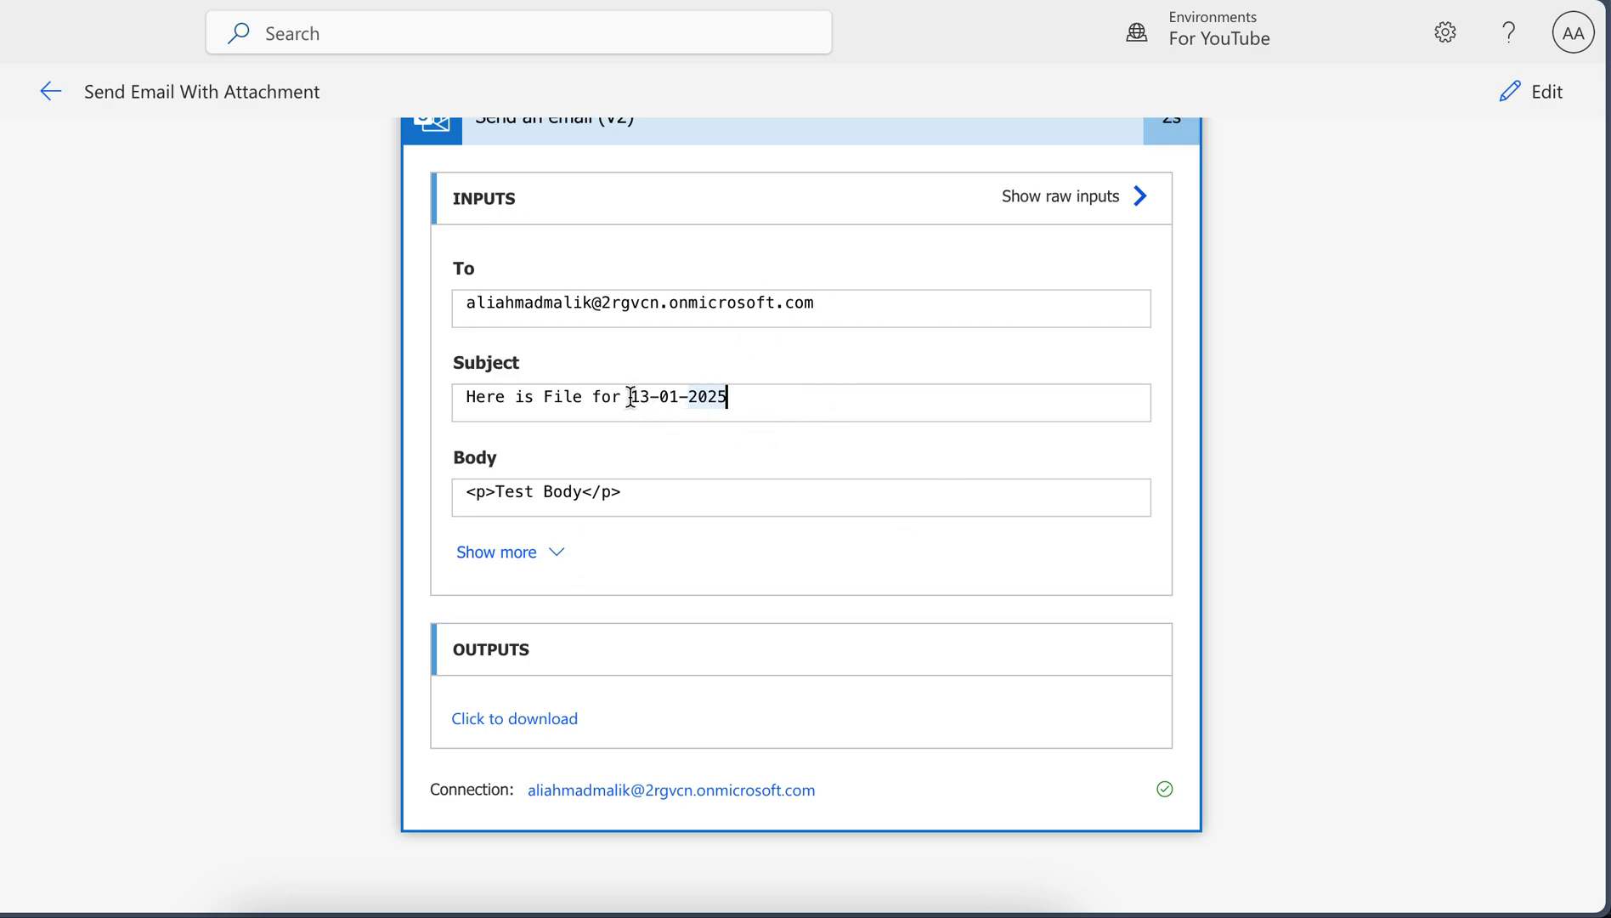
{"action": "left_click_drag", "start_coordinate": [631, 396], "coordinate": [748, 396]}
{"action": "double_click", "coordinate": [748, 396]}
{"action": "scroll", "coordinate": [1324, 349], "scroll_direction": "up", "scroll_amount": 2}
{"action": "left_click", "coordinate": [850, 243]}
{"action": "scroll", "coordinate": [735, 447], "scroll_direction": "up", "scroll_amount": 1}
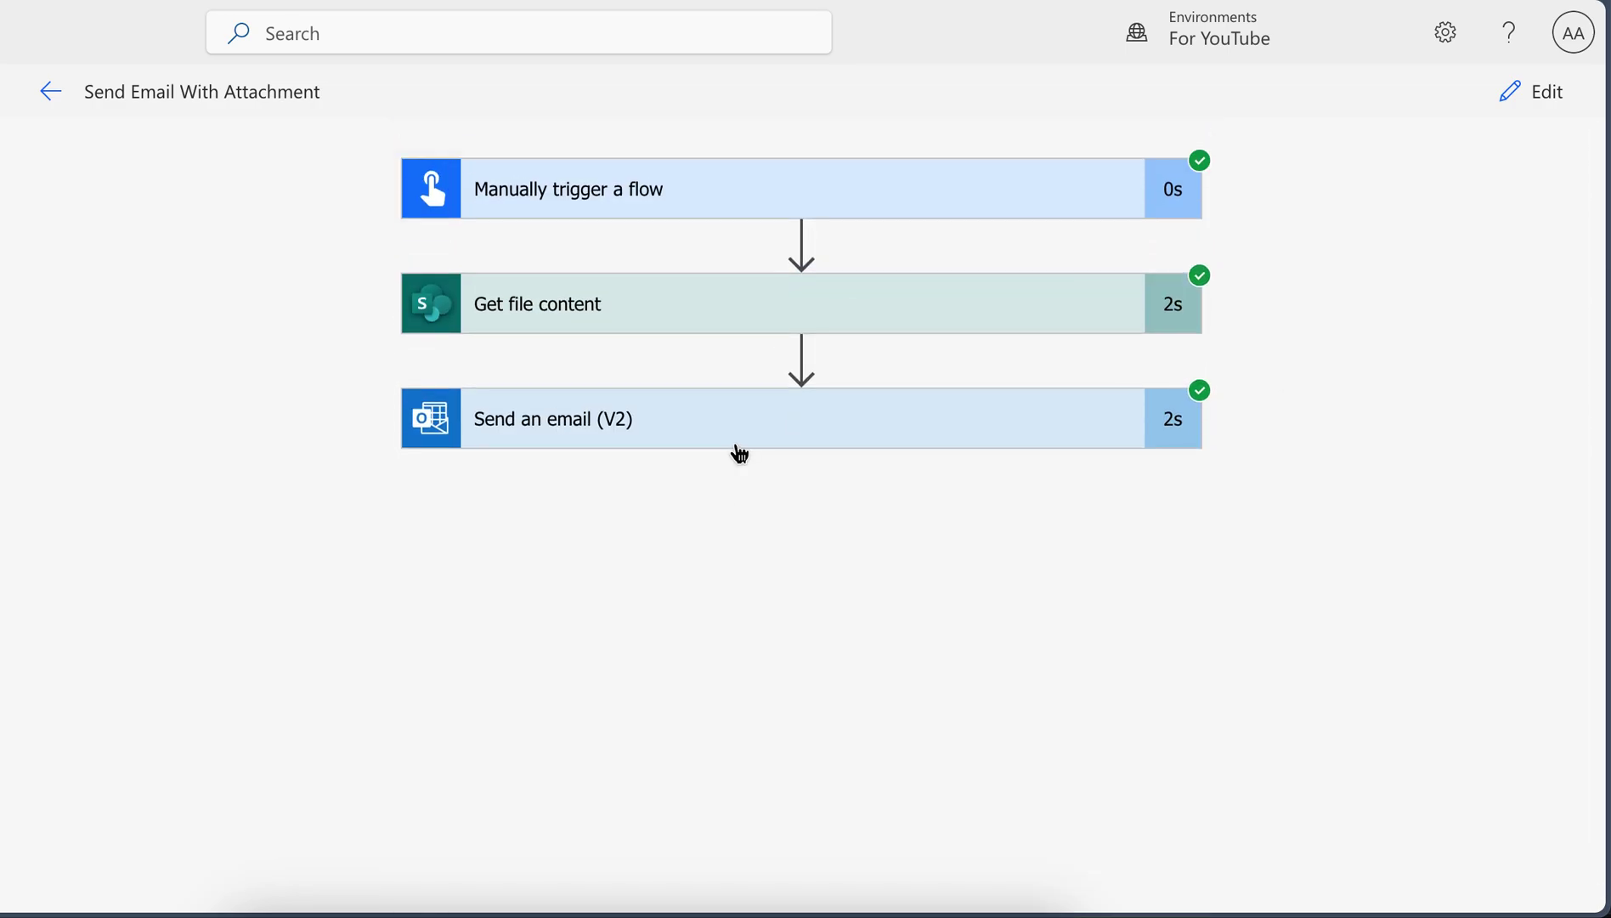